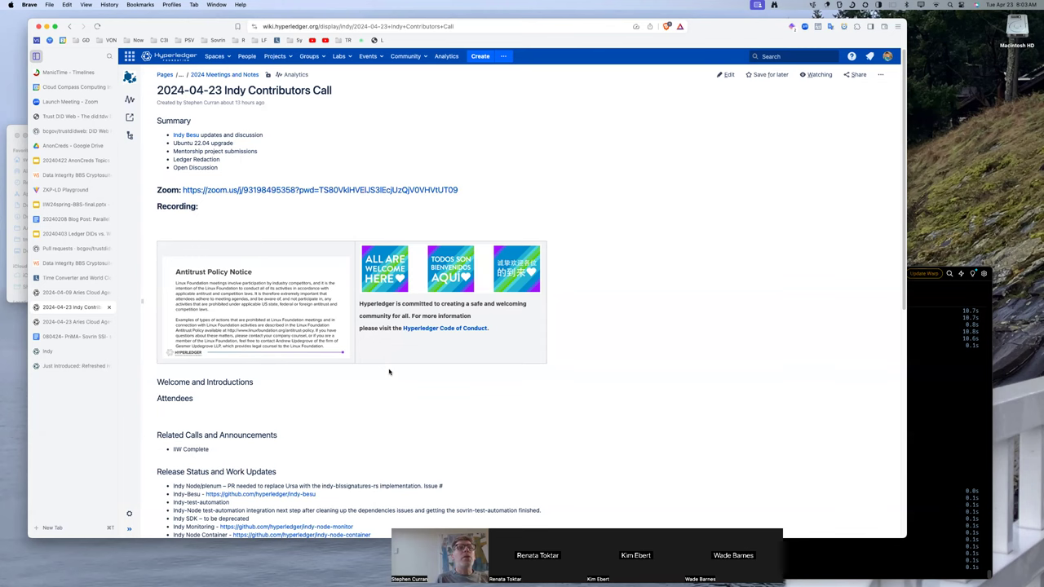
Start editing the notes and add an Indicio TestNet reset on May 7, 2024 bullet under IIW Complete.
scroll(390, 372, down, 1)
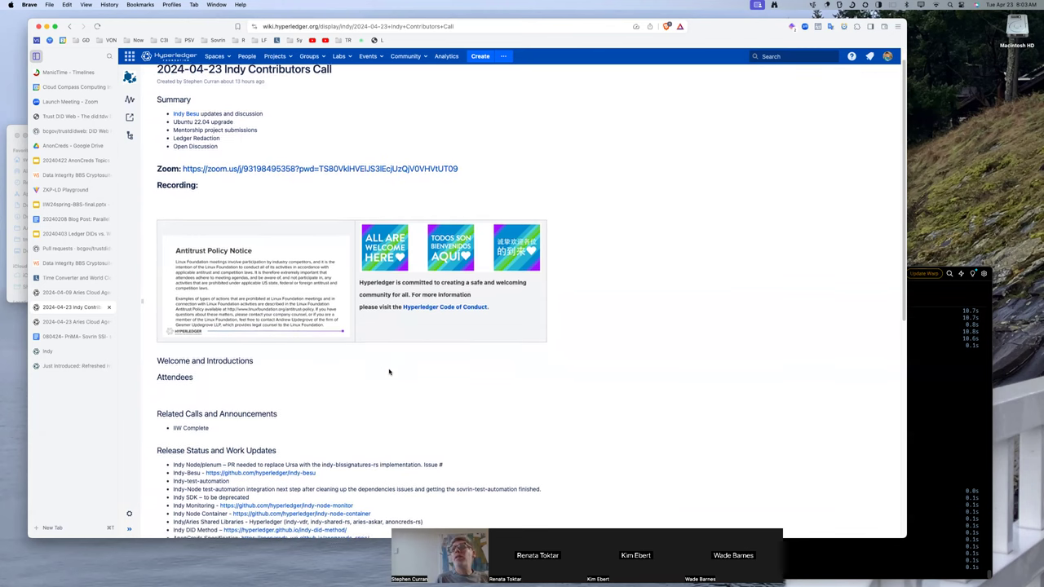
scroll(389, 372, down, 5)
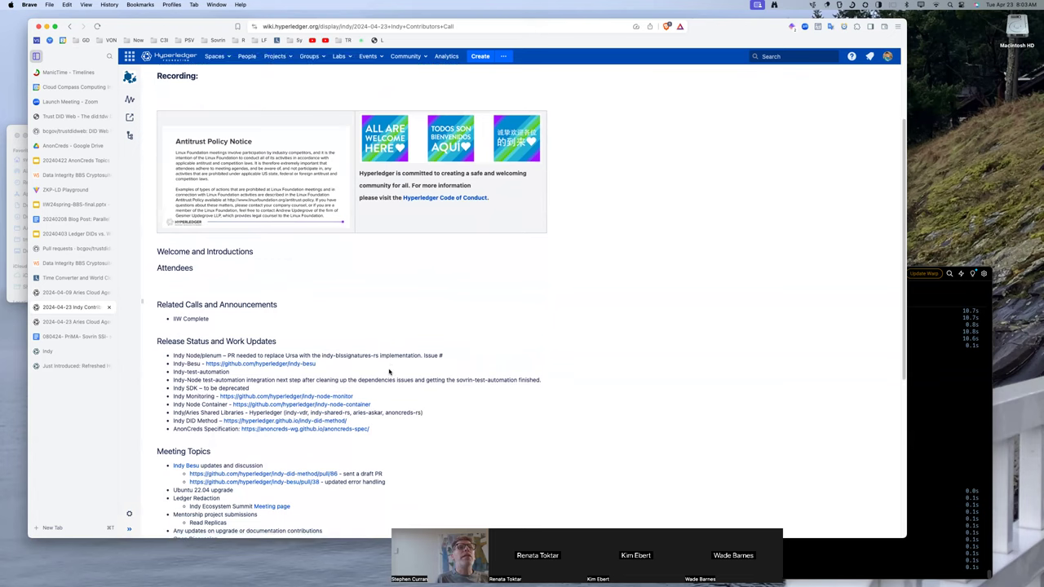
scroll(389, 372, down, 4)
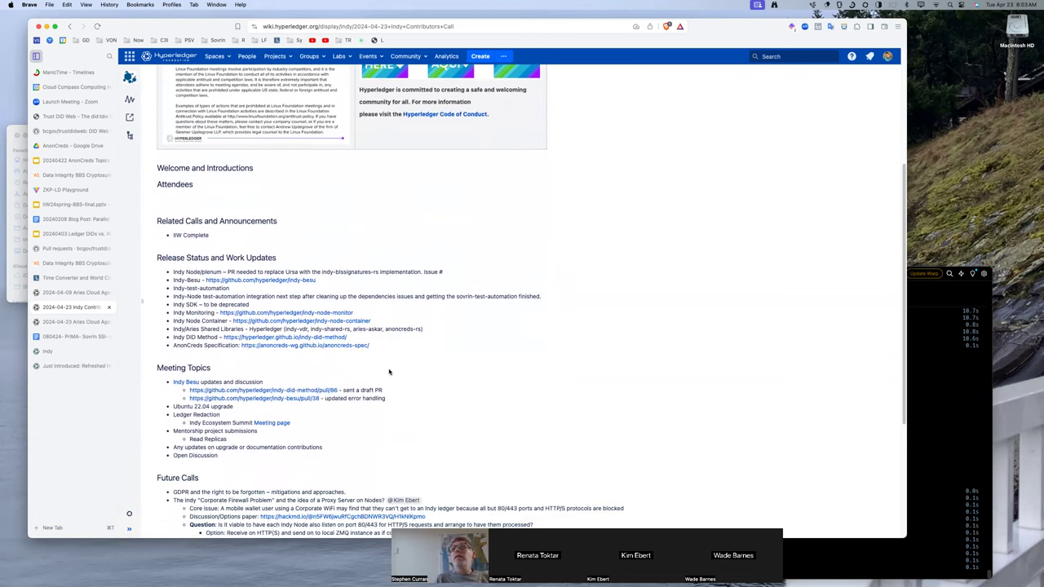
scroll(389, 372, down, 2)
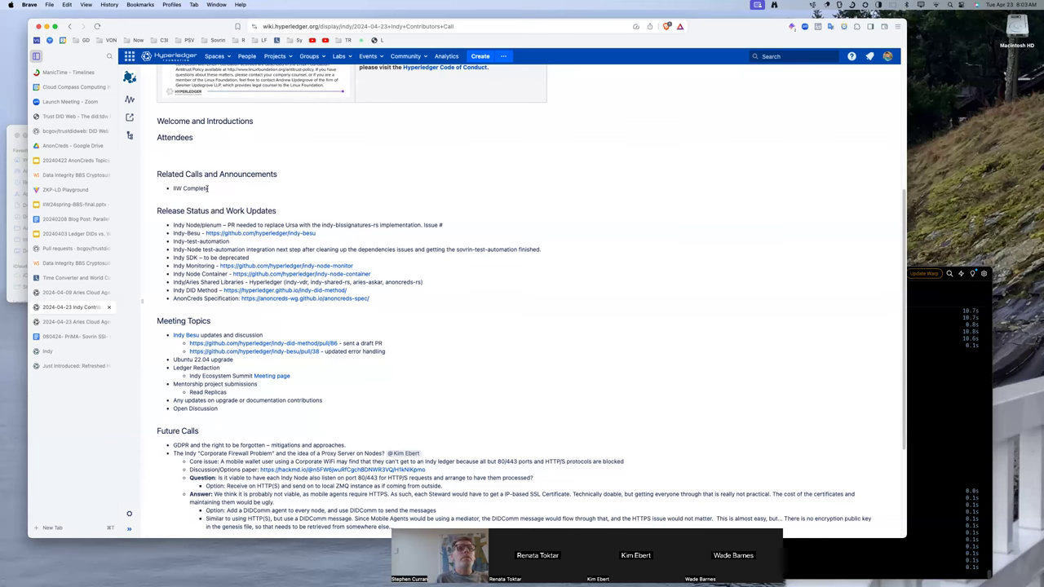
scroll(392, 175, up, 2)
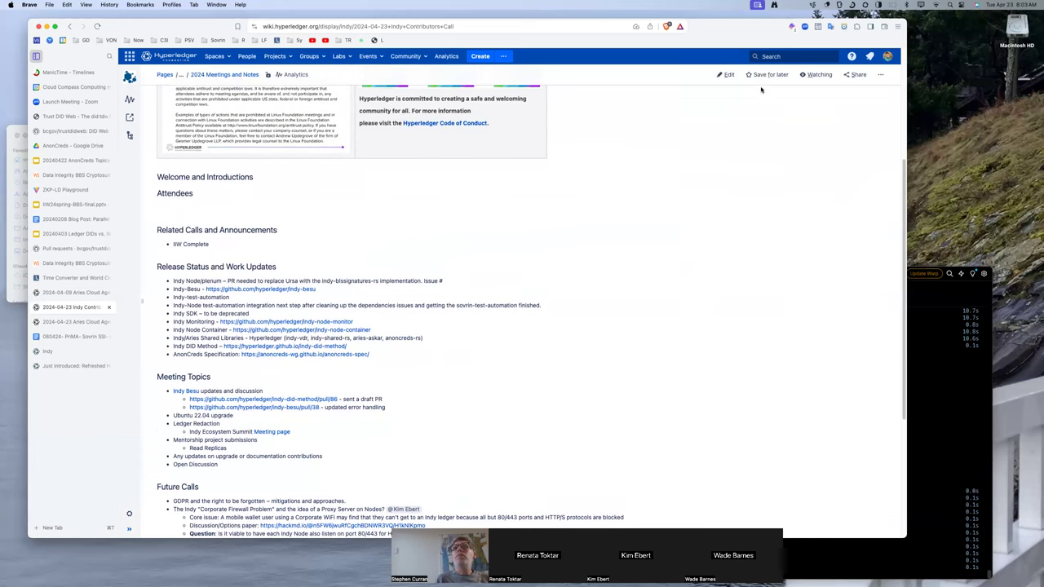
click(725, 74)
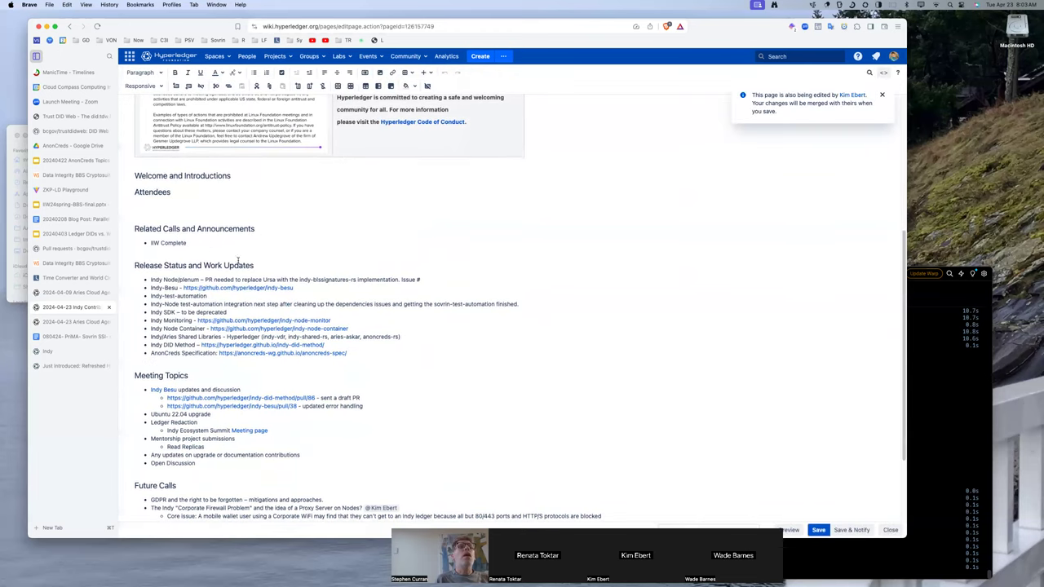
click(206, 243)
key(Return)
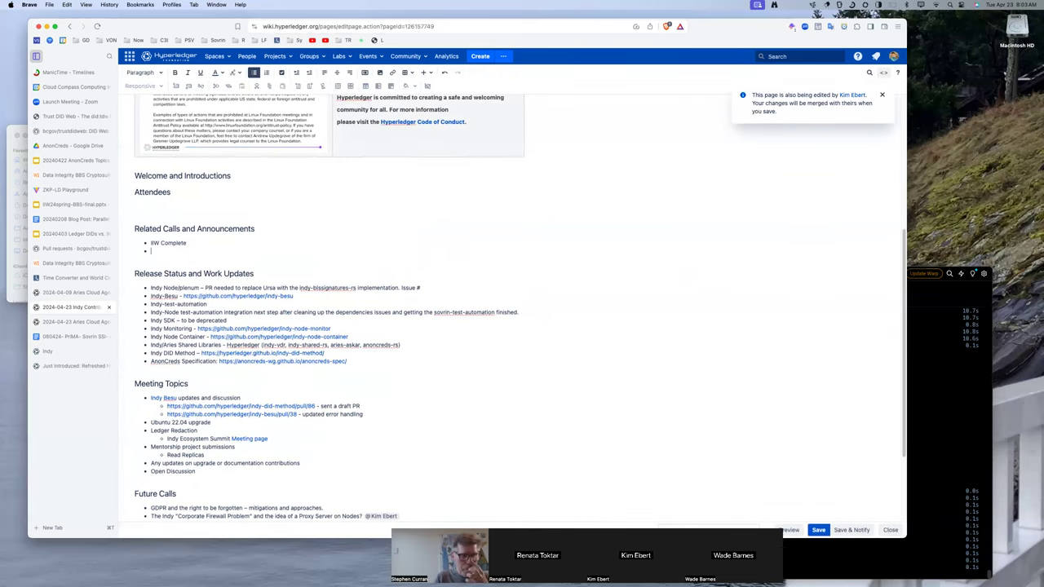
text(Indicio)
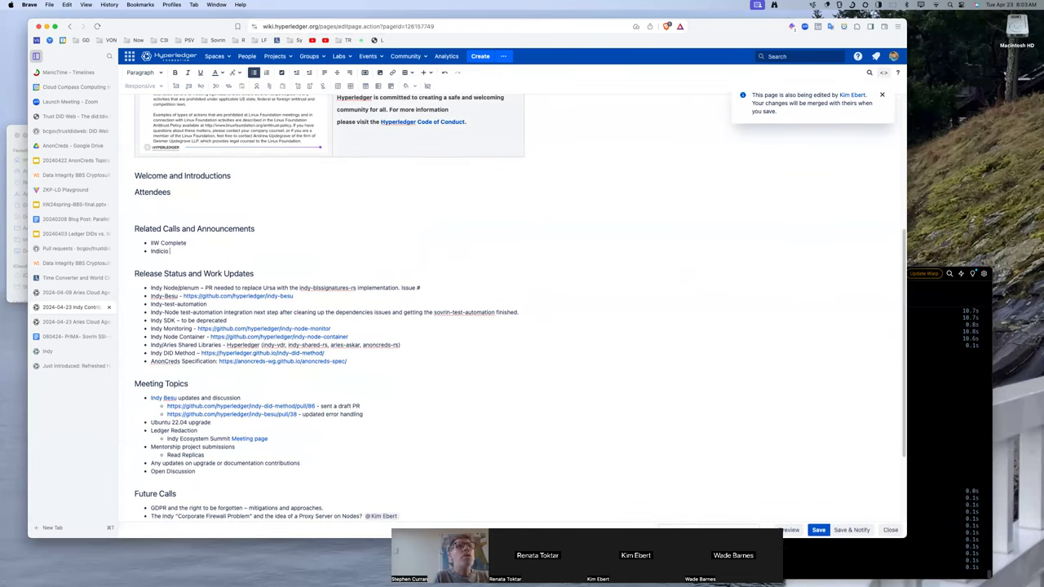
text( Test Next )
text(to be se)
text( reset)
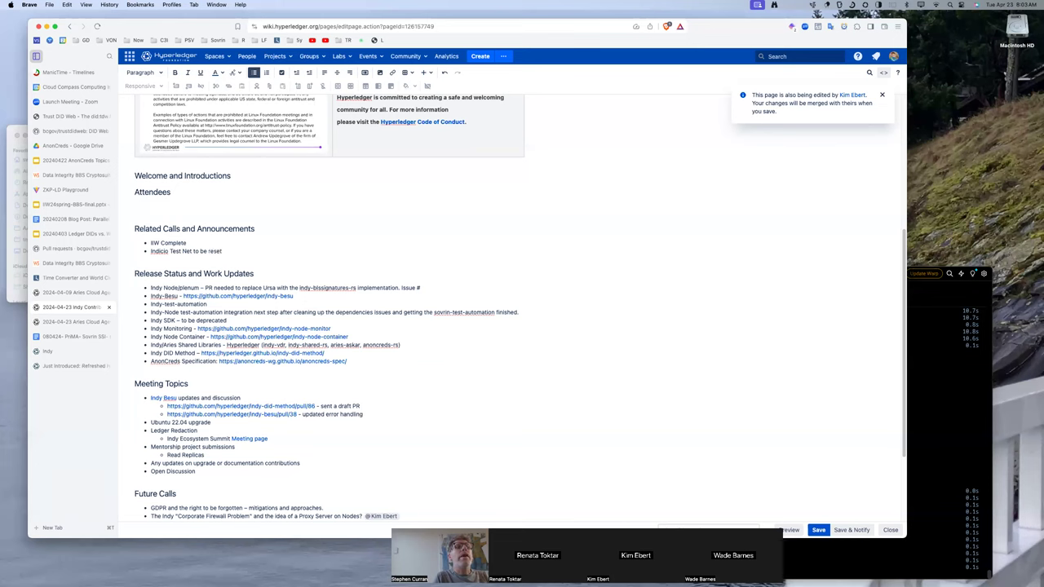
text( on May 7, 2024)
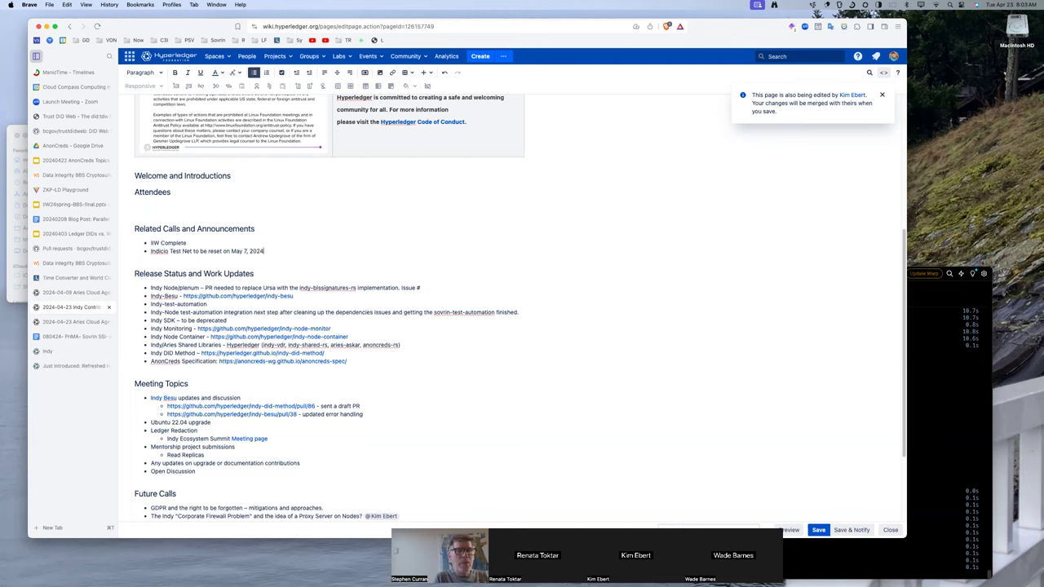
Add a sub-bullet saying to use DemoNet, not TestNet, for demos, and append 9:00AM Mountain to the reset date.
key(Return)
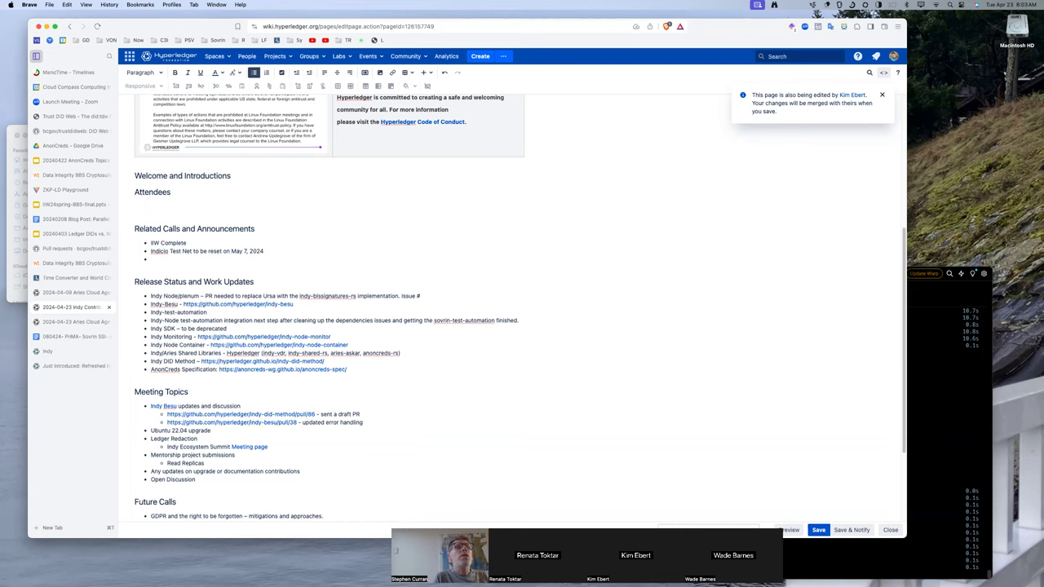
key(Tab)
text(If you are uoing Demos, please use the Demo)
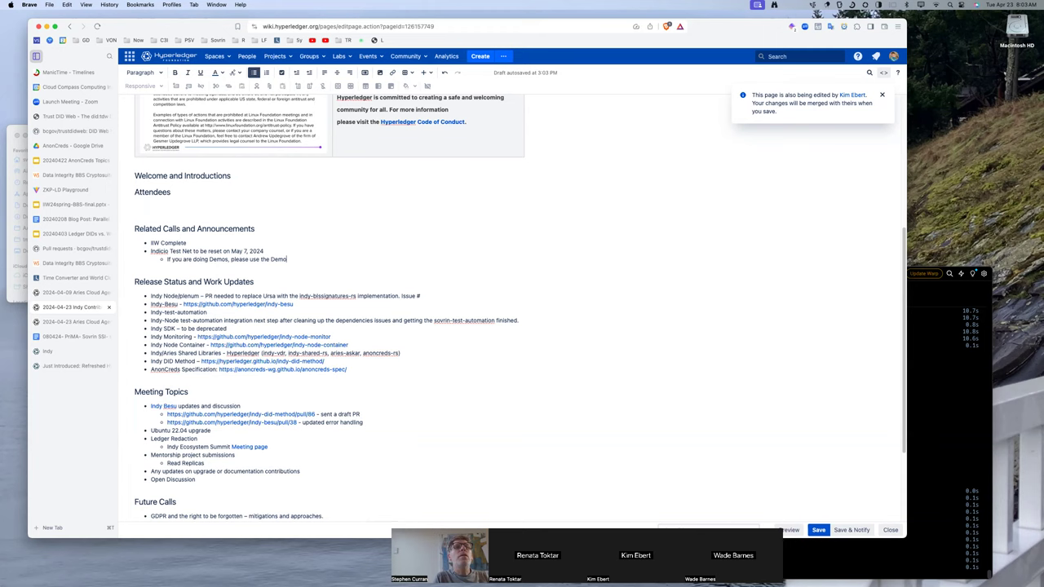
text(Net and not TestNet.)
click(180, 251)
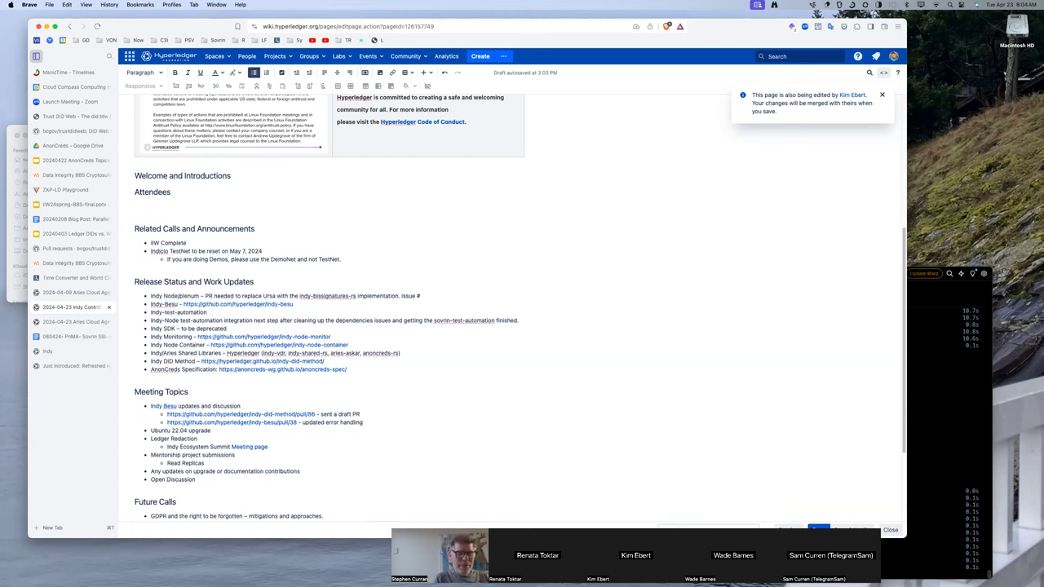
text(:00AM Mountain)
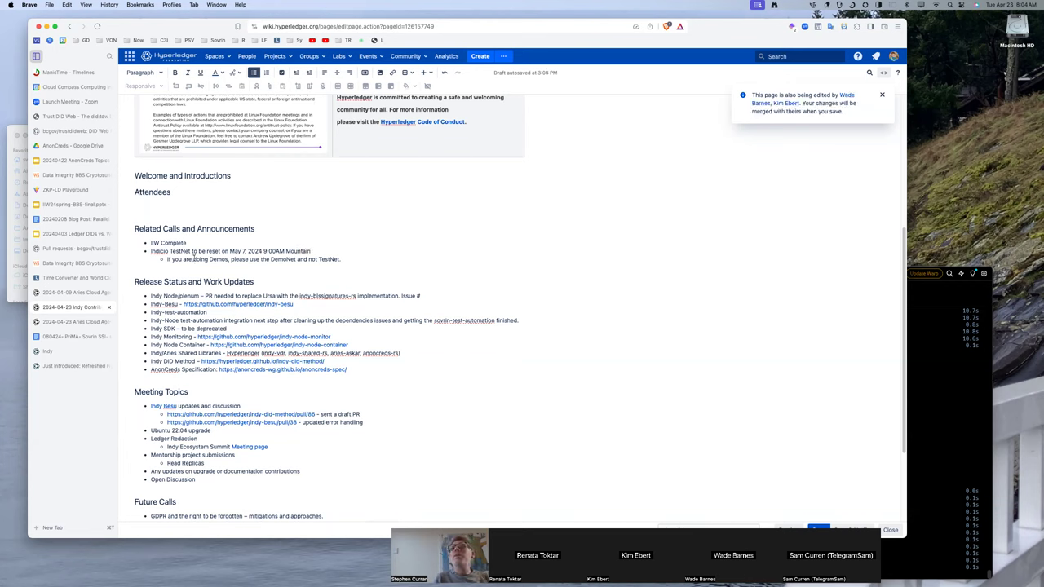
Add an Attendees bullet with the attendee's name, company and e-mail address.
scroll(201, 258, down, 1)
click(171, 186)
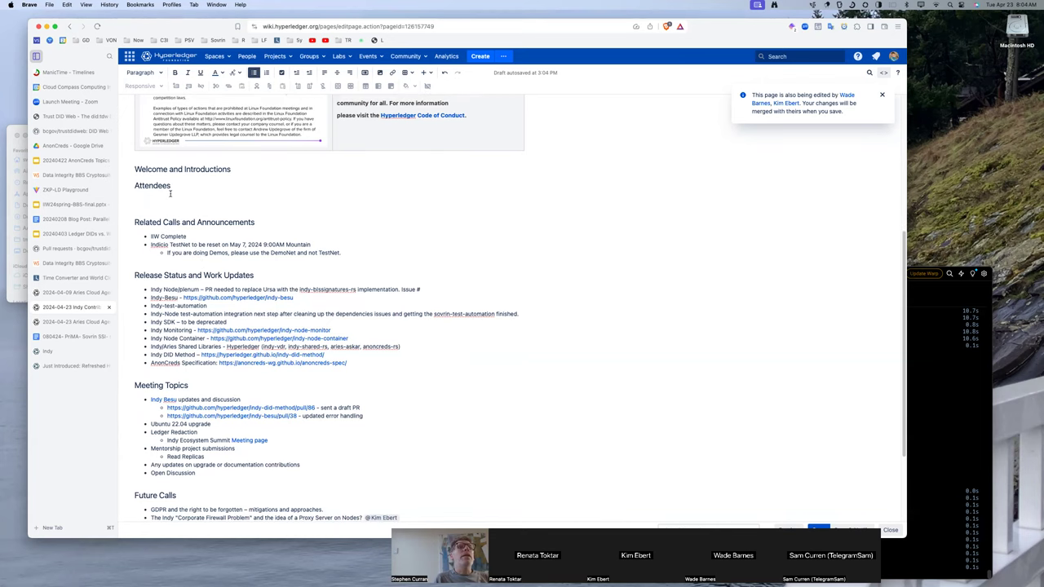
key(Return)
text(* )
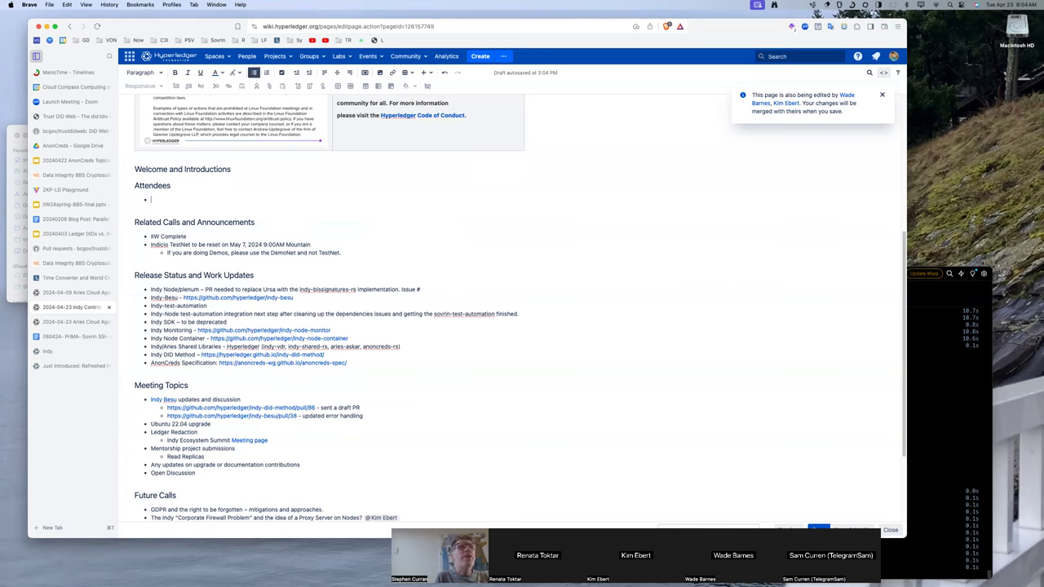
scroll(248, 281, down, 1)
scroll(248, 281, down, 4)
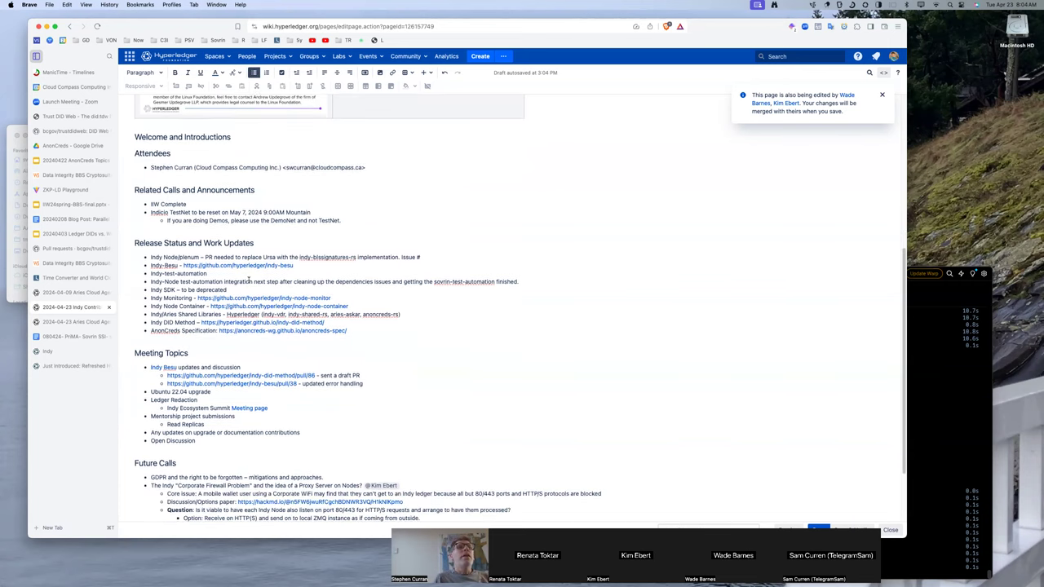
scroll(249, 282, up, 3)
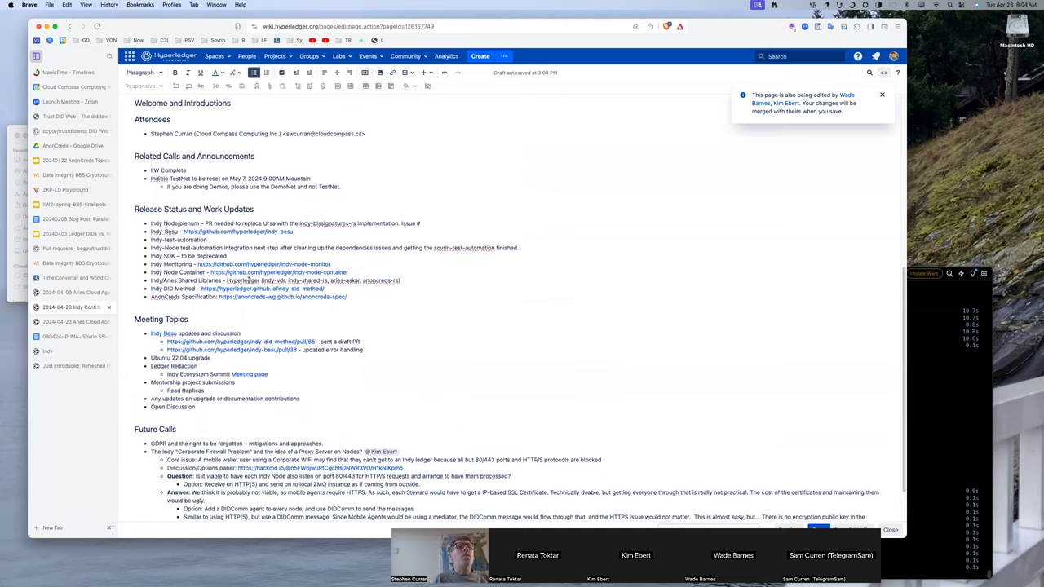
scroll(249, 281, down, 1)
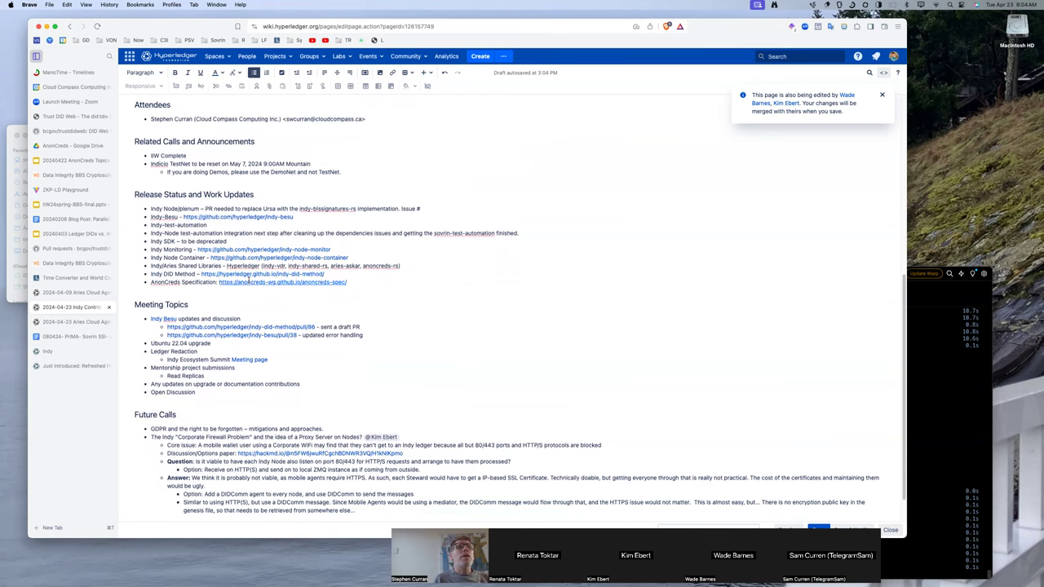
scroll(249, 280, down, 2)
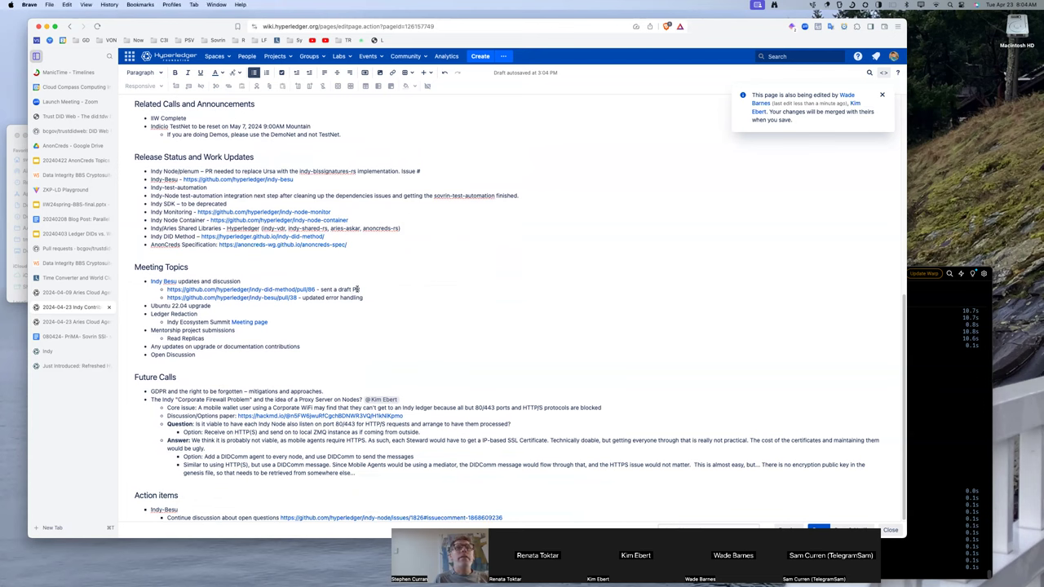
Extend the draft PR note with 'finalized – Please review and lets get this finalized.'.
click(359, 289)
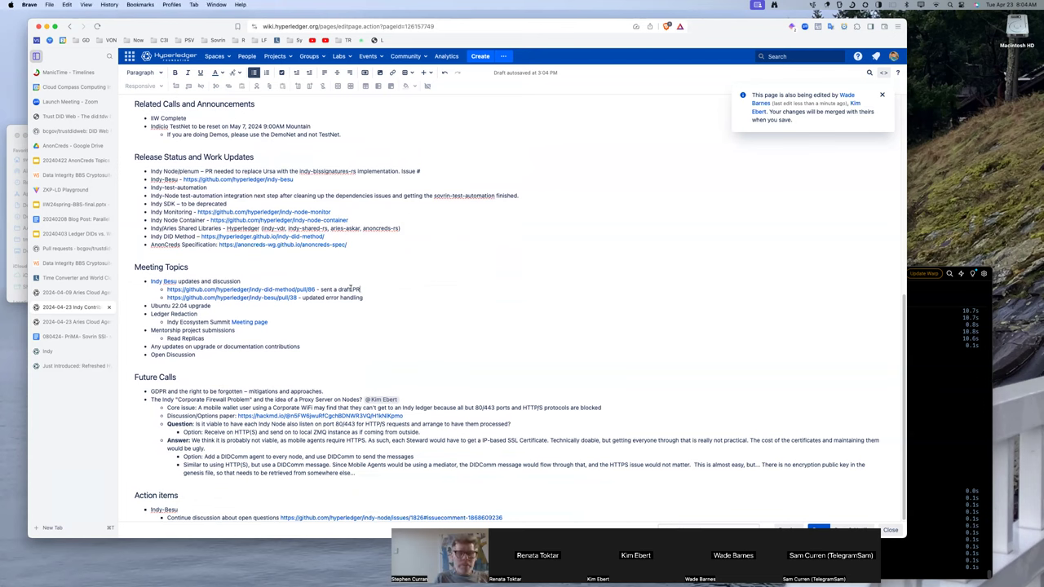
text(- finalized)
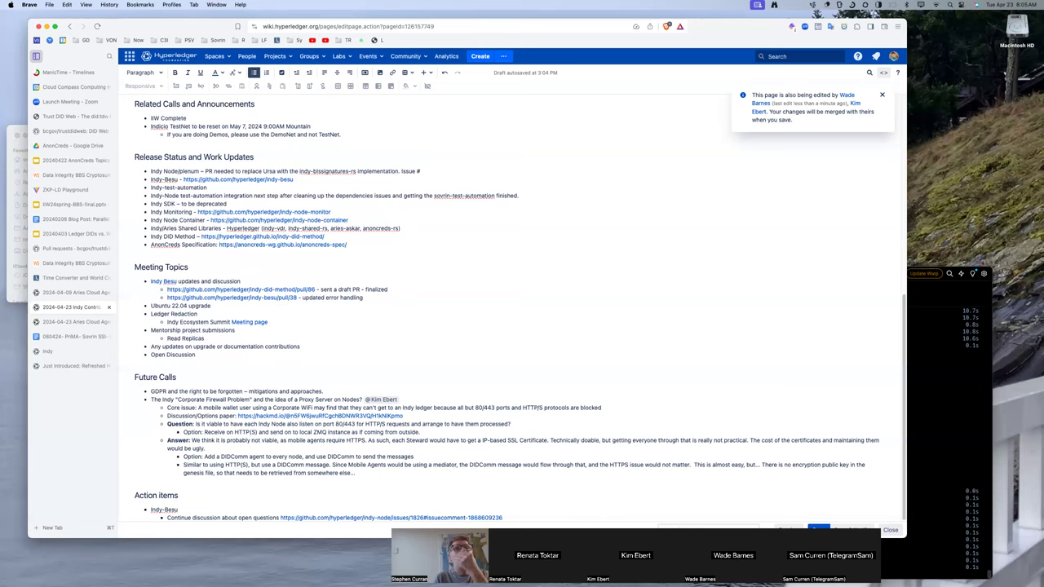
text(raft PR - finalized)
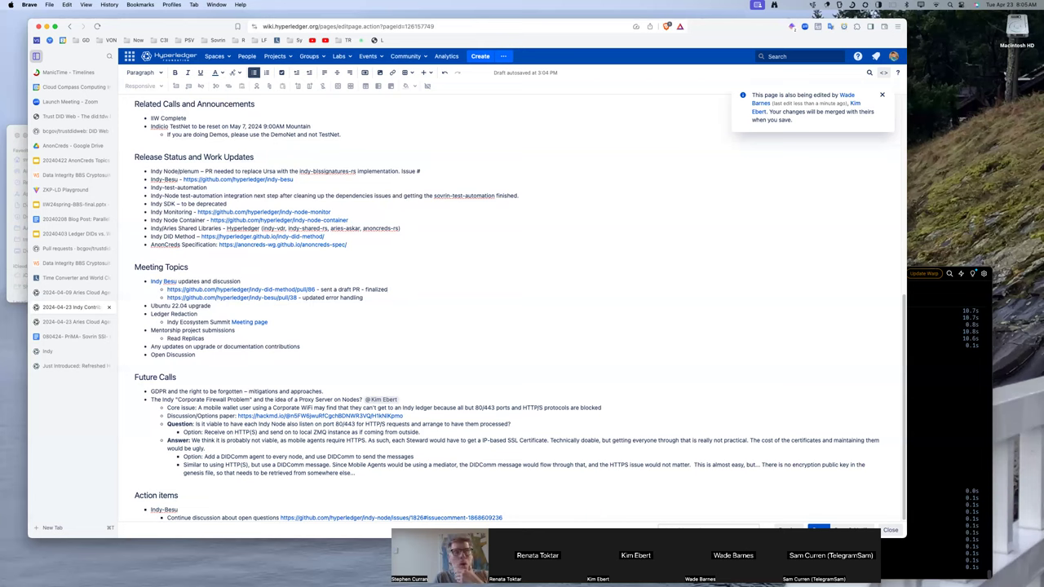
text( – Ple)
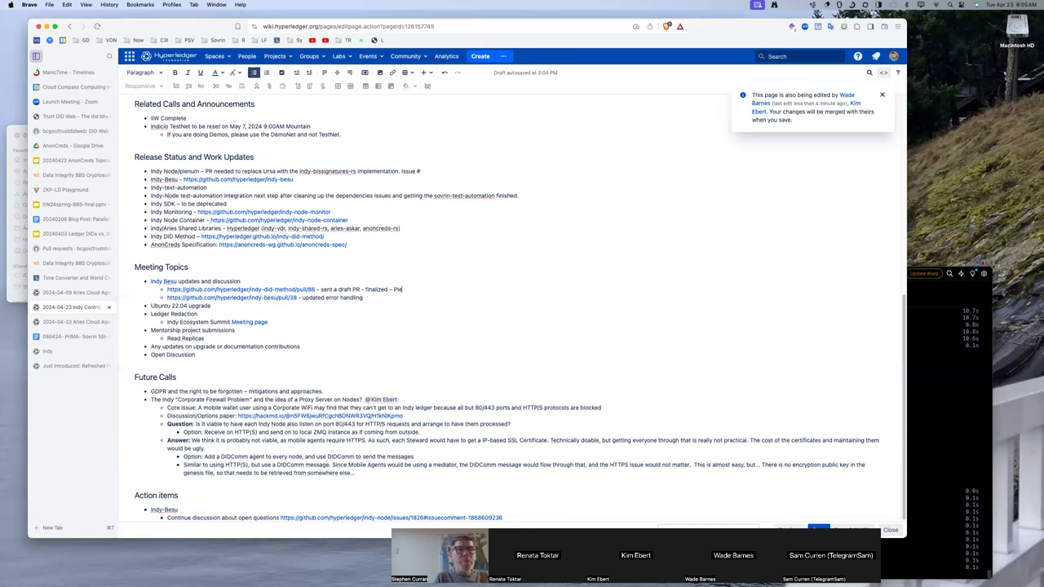
text(ase Review and)
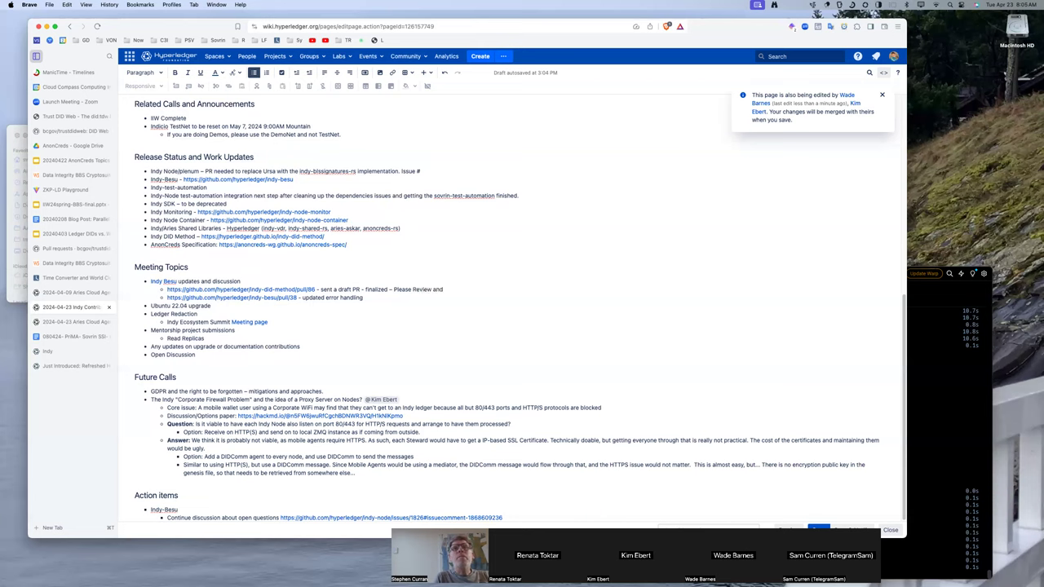
text( lets get this finalized.)
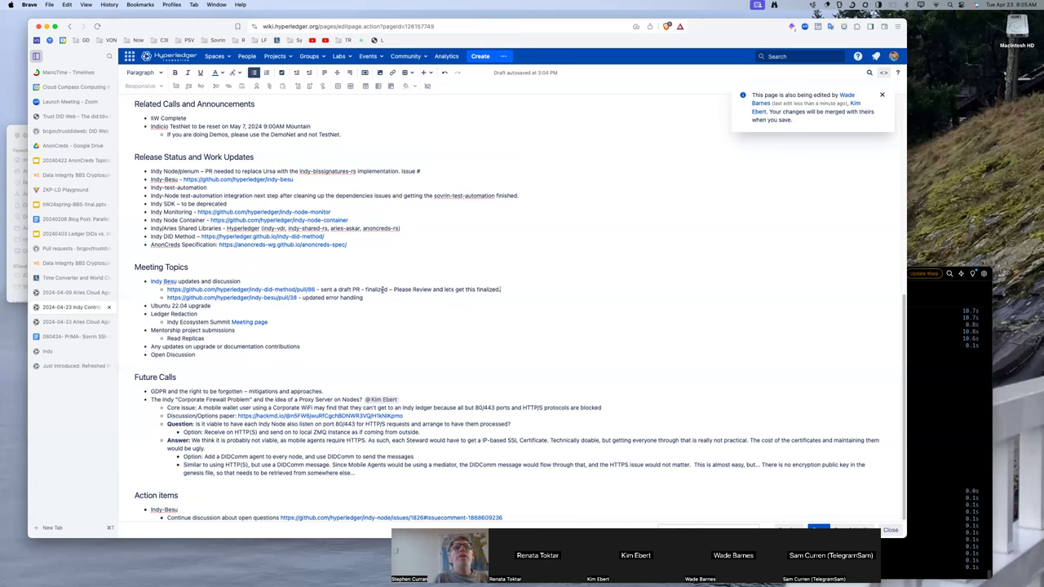
click(364, 288)
key(BackSpace)
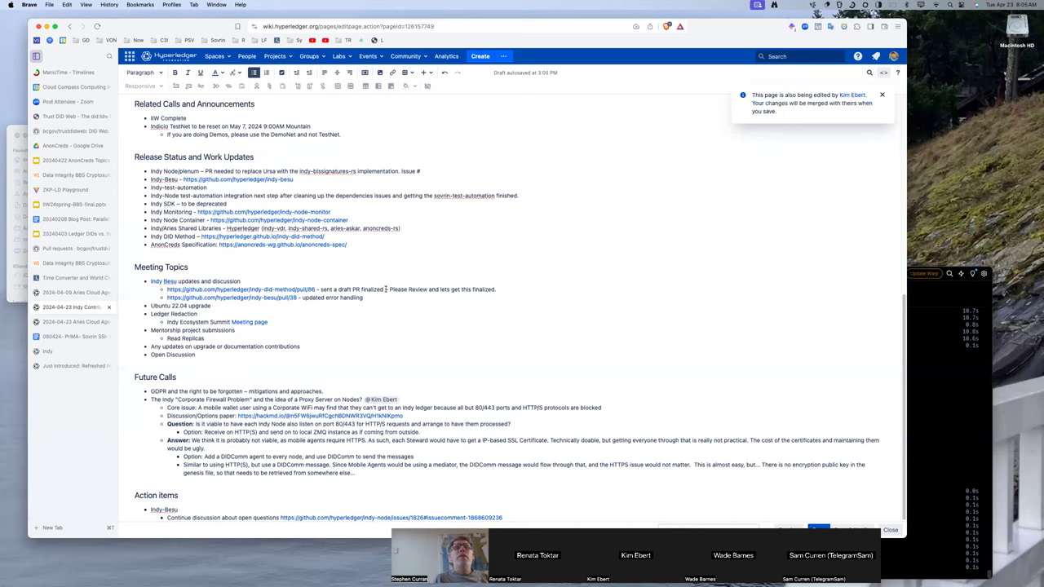
click(410, 289)
key(BackSpace)
text(r)
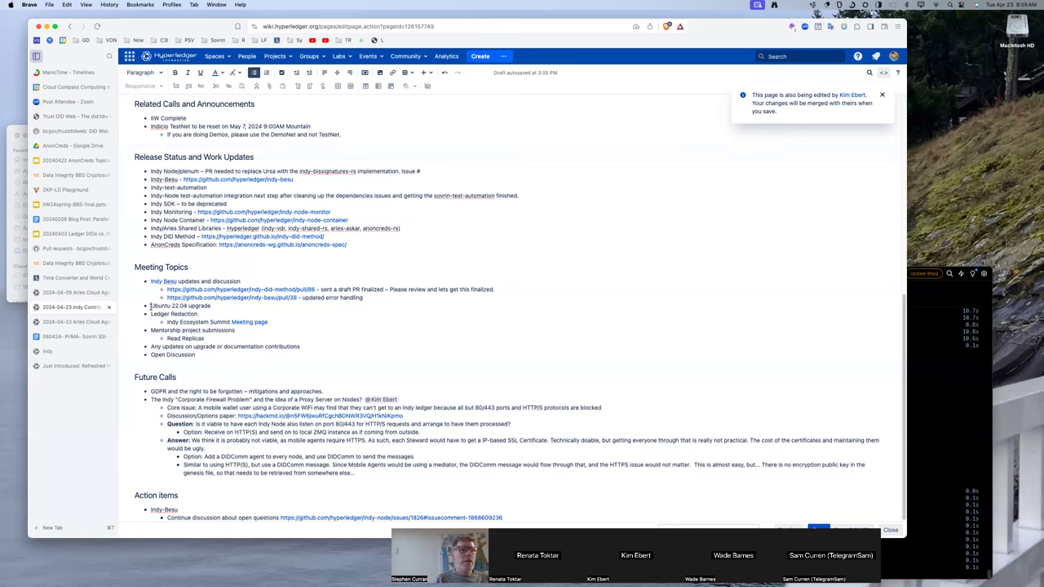
Add an Ubuntu 22.04 upgrade sub-bullet: 'Progress on Indy Plenum – now passing all the way – pending build happening now.'.
click(220, 306)
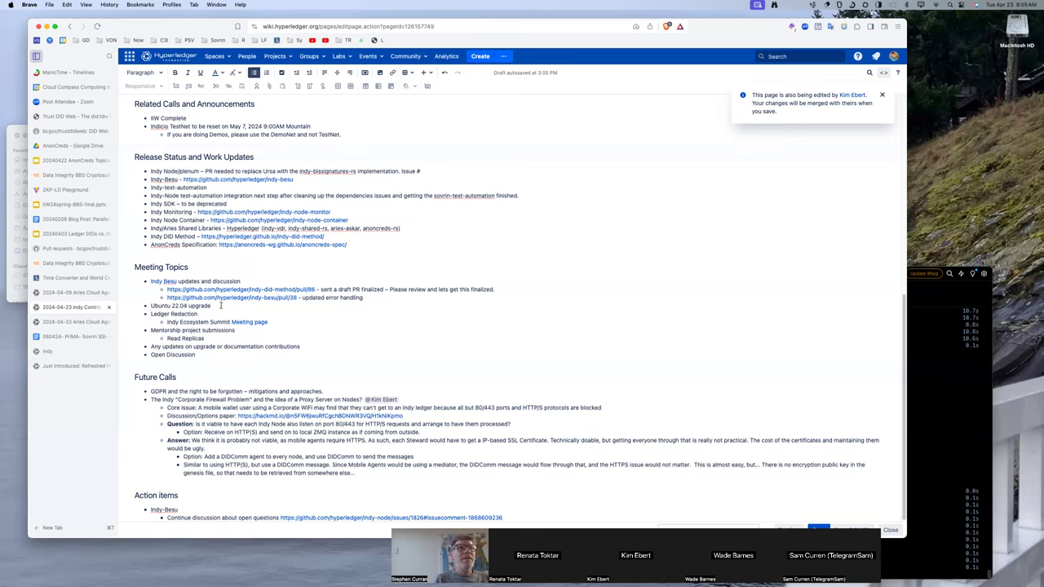
key(Return)
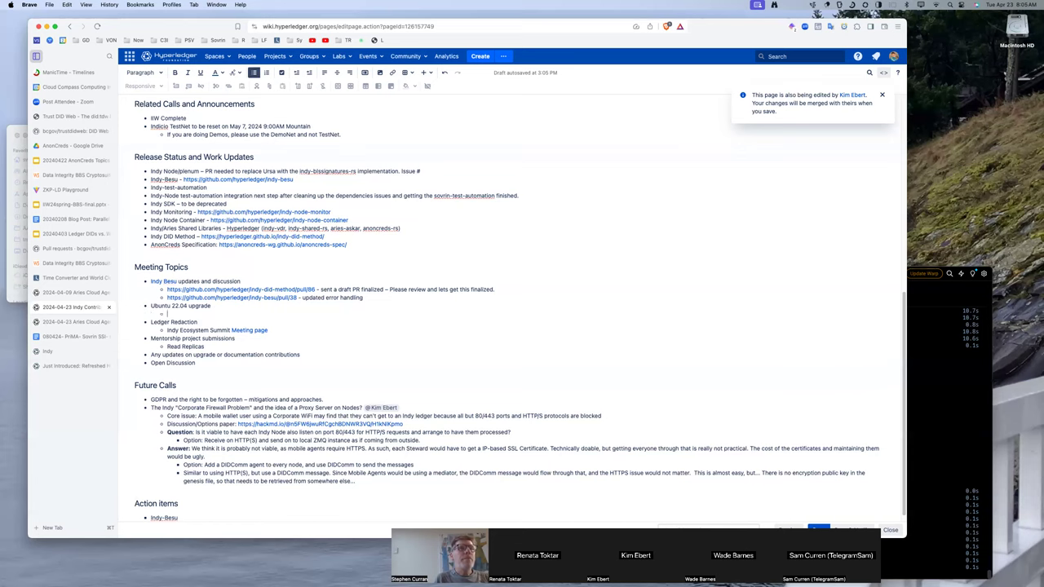
text(Progres)
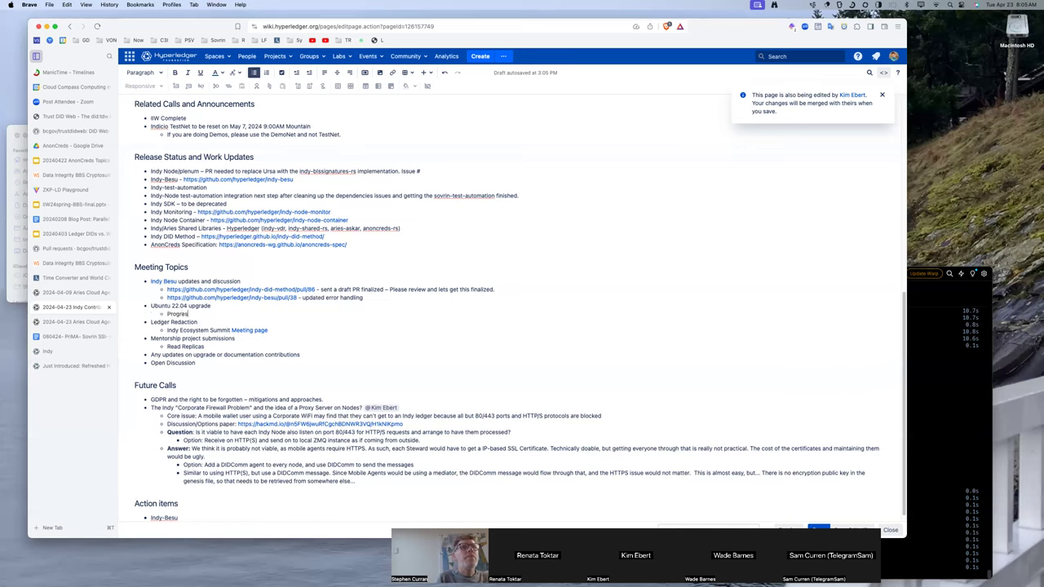
text(s on Indy Plenum – now passing all the way –)
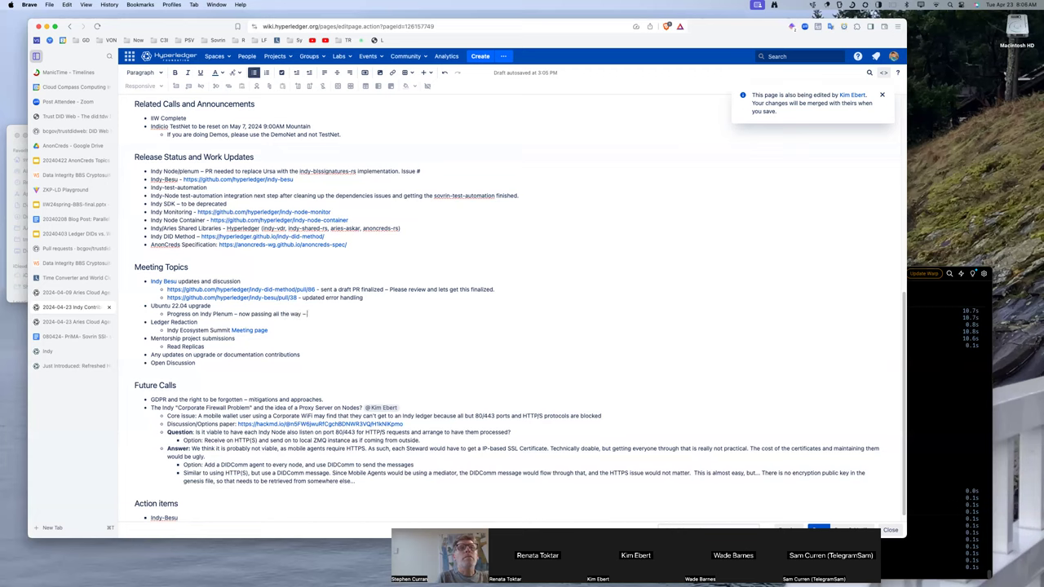
text(erding hu)
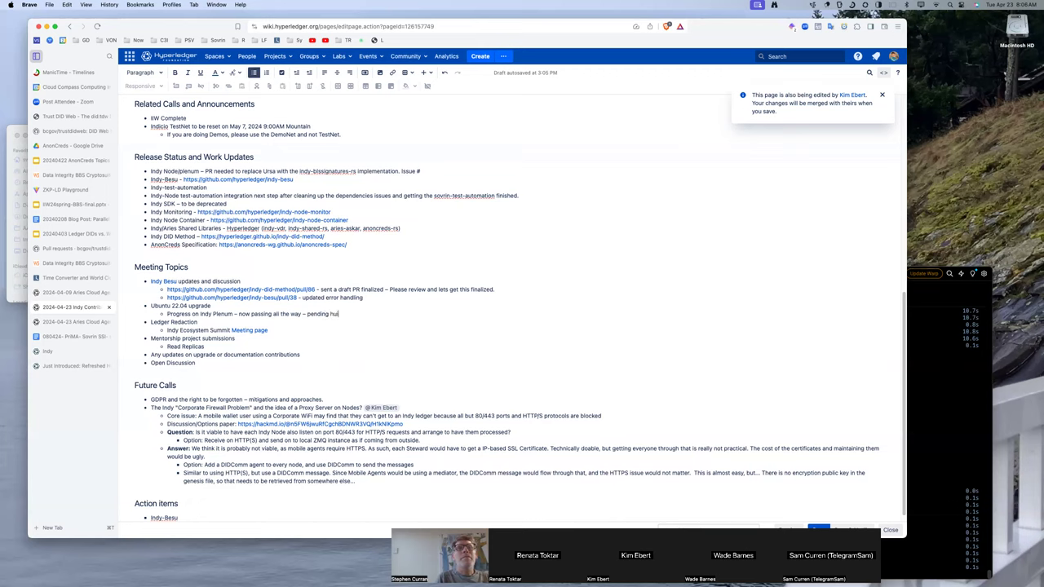
key(BackSpace)
key(BackSpace)
text(build happening ow)
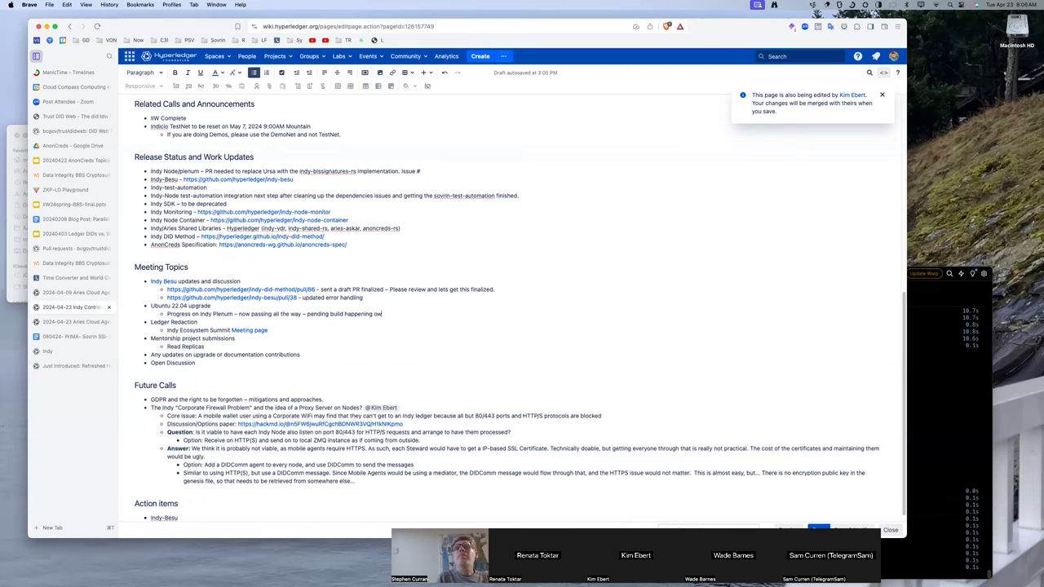
key(BackSpace)
key(BackSpace)
text(now.)
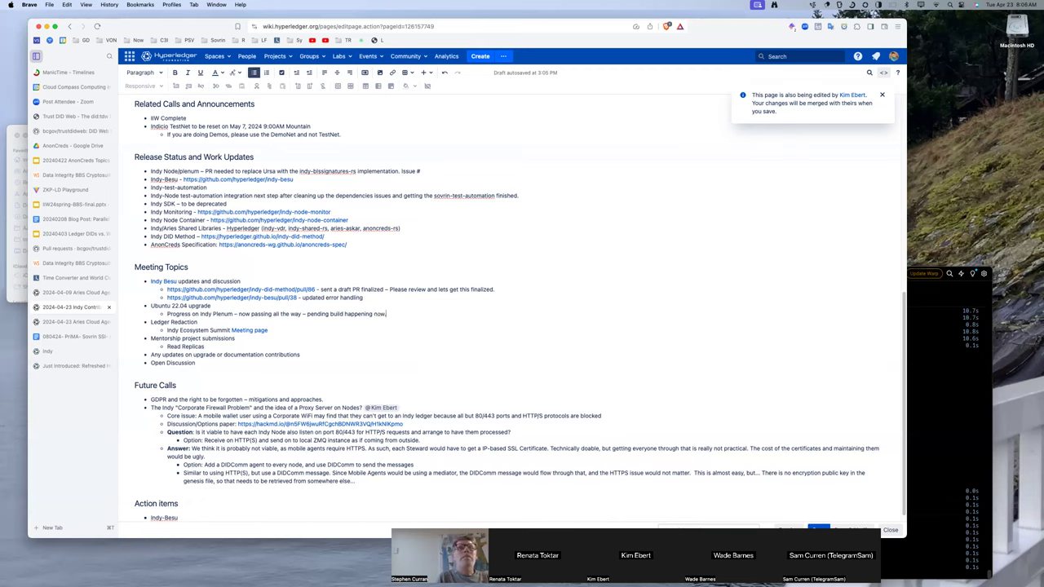
key(Return)
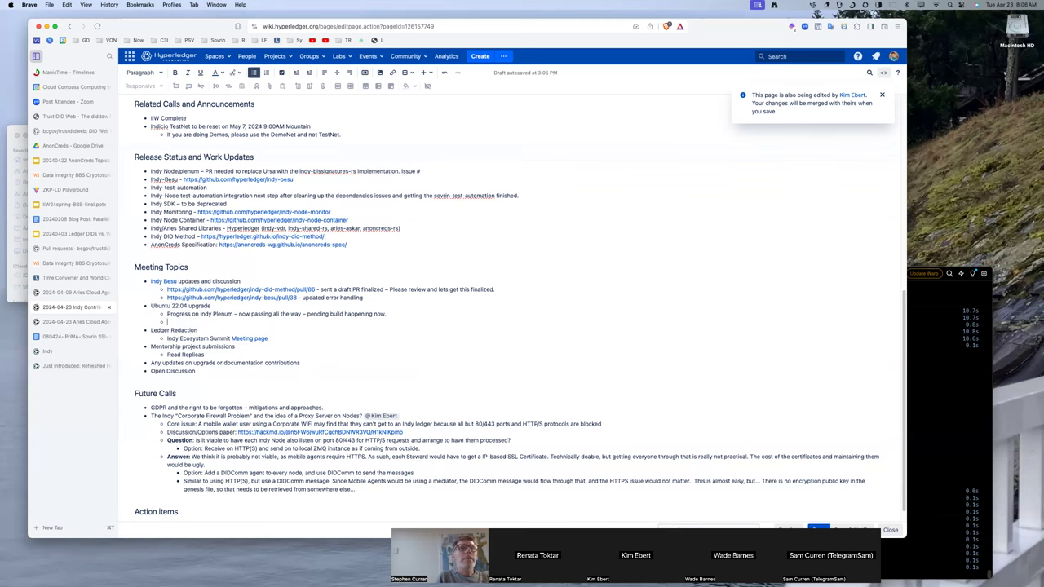
Add a nested bullet: 'Using a temporary debian – manually pulled in libraries – libssl, ursa, libindy'.
key(Tab)
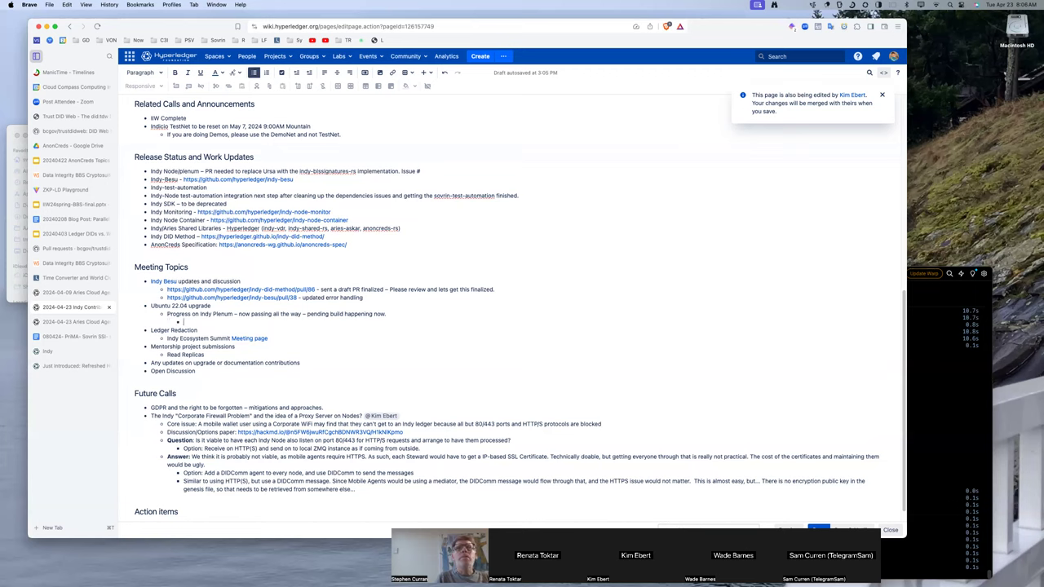
text(Using a tempo)
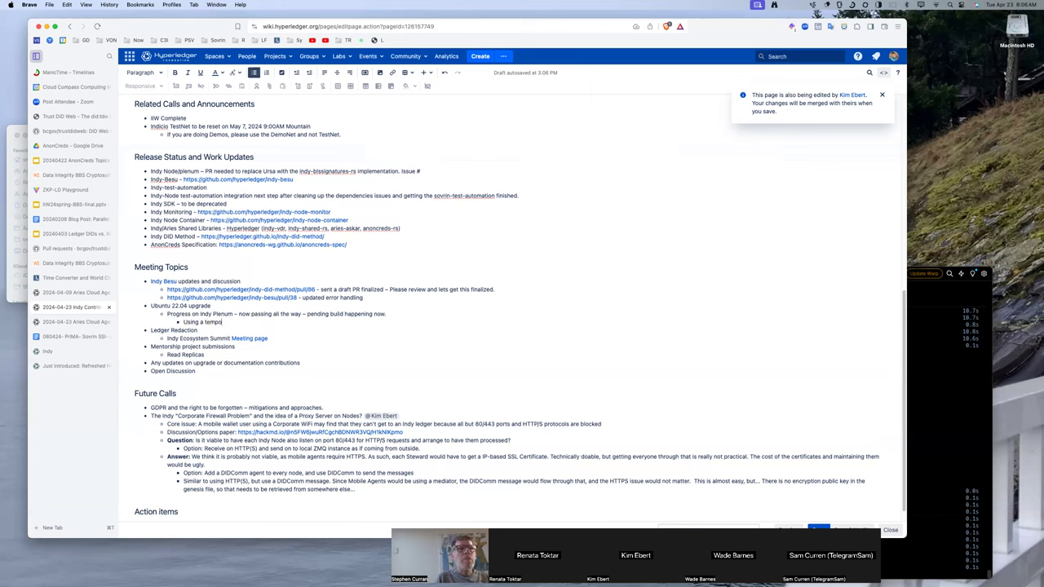
text(rary debian)
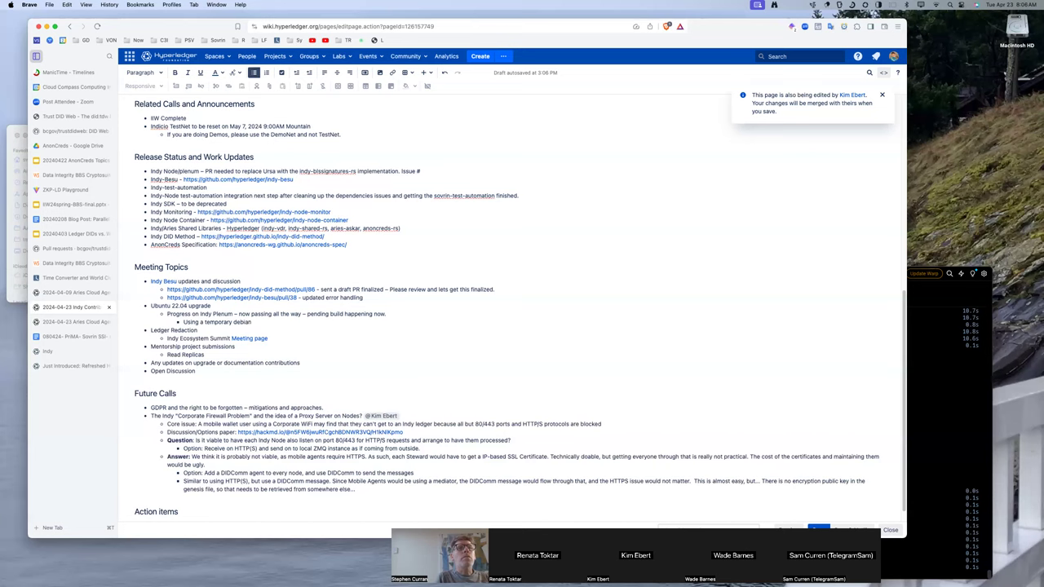
text( -)
key(BackSpace)
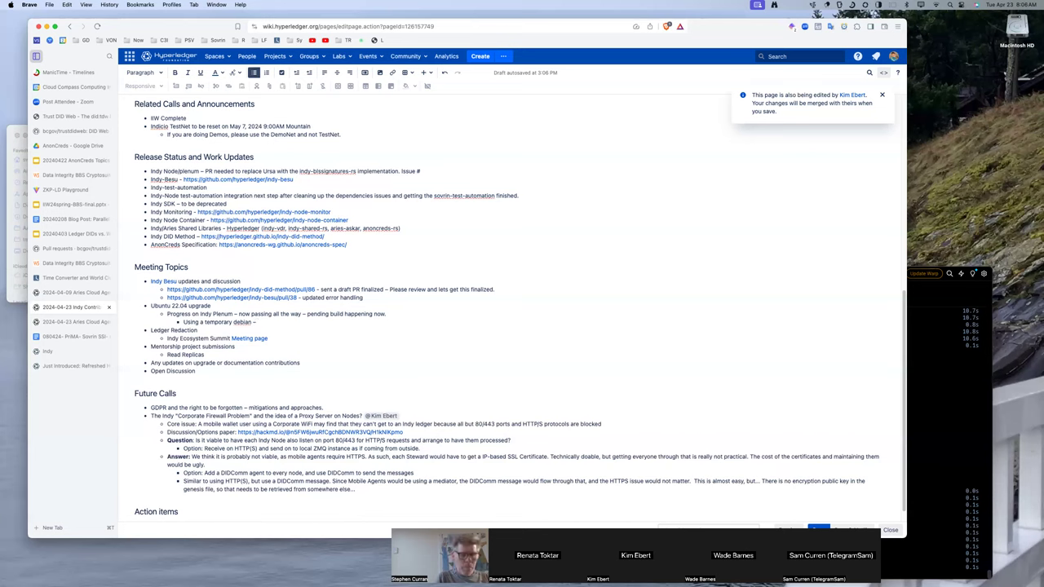
text(manual)
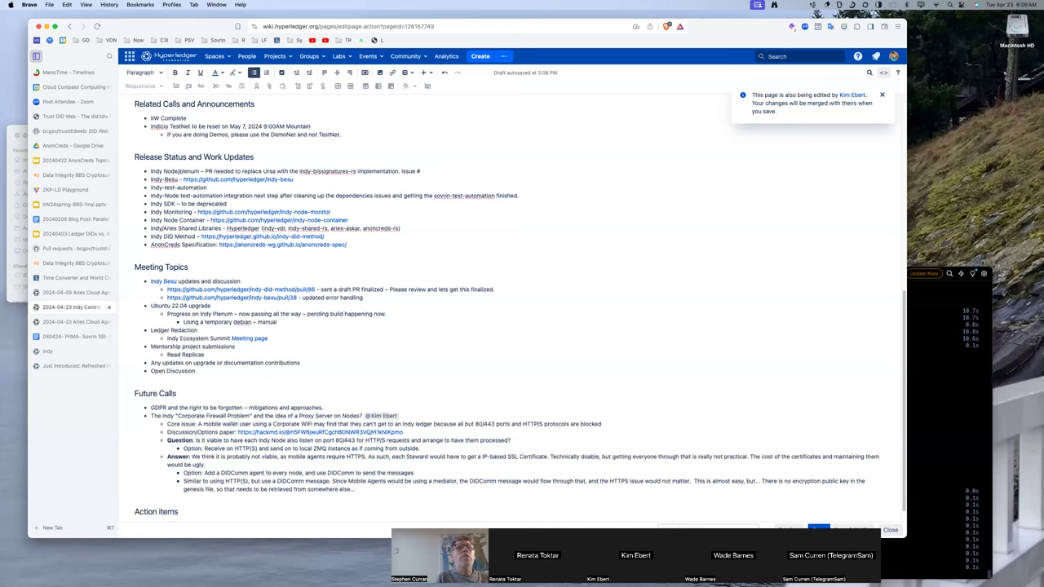
text( ly pulled in libraries – libssl, ursa, libssl)
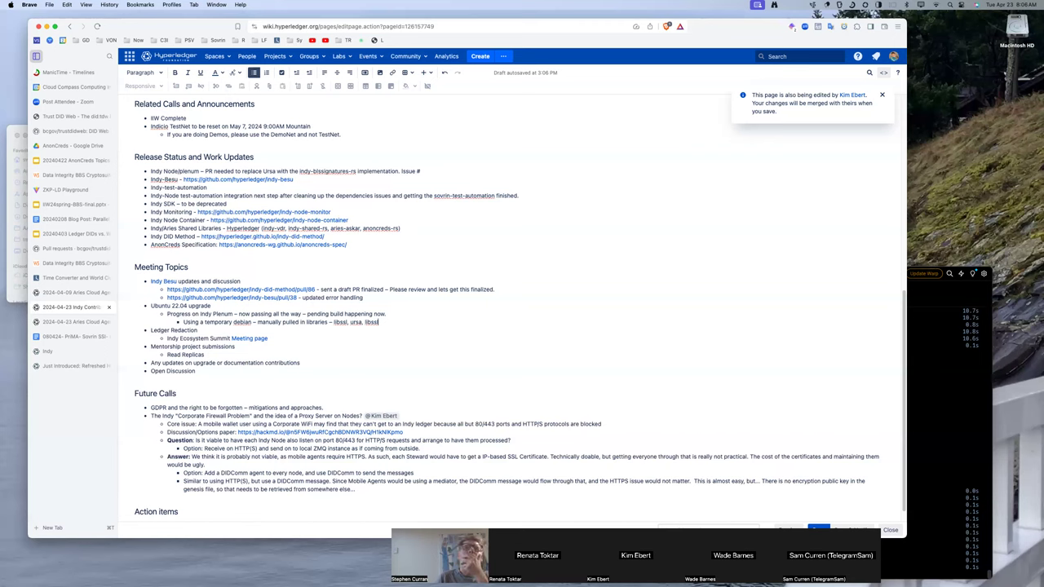
key(BackSpace)
key(BackSpace)
key(BackSpace)
text(indy)
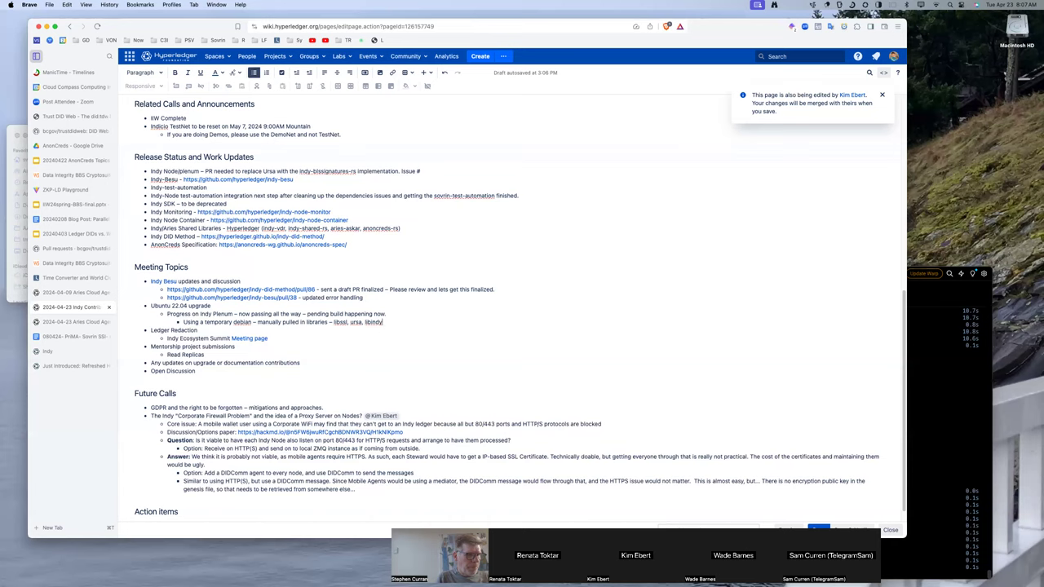
Insert '(indy-blssignatures)' after ursa in the libraries line.
double_click(356, 322)
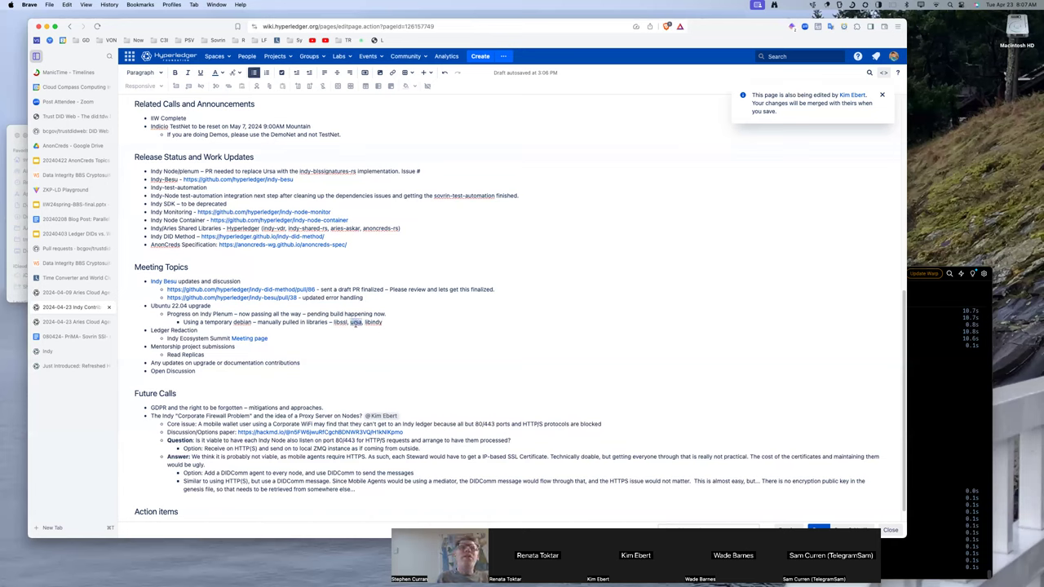
click(386, 322)
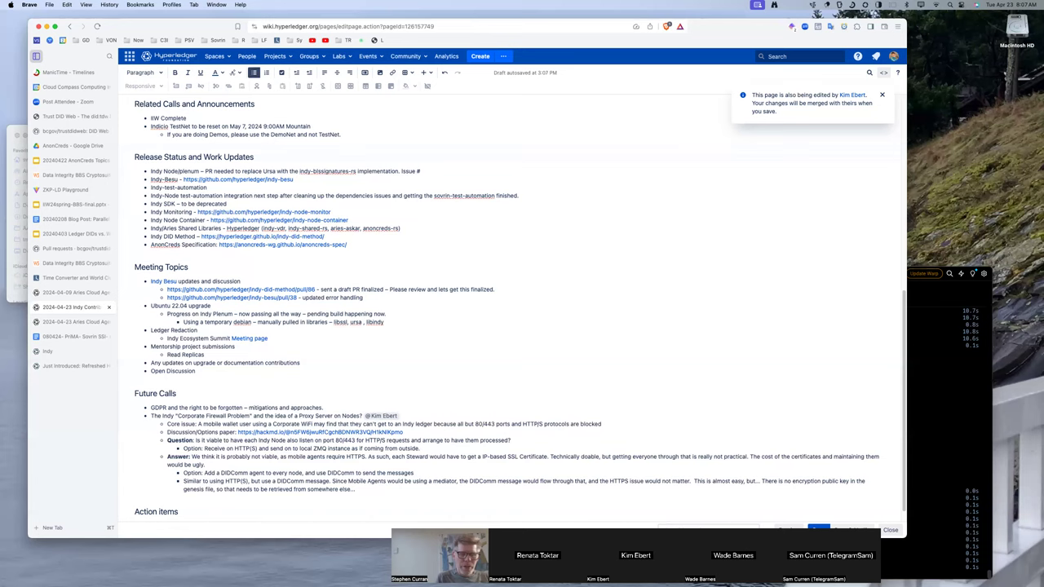
click(364, 323)
text((indy-blssignatures)
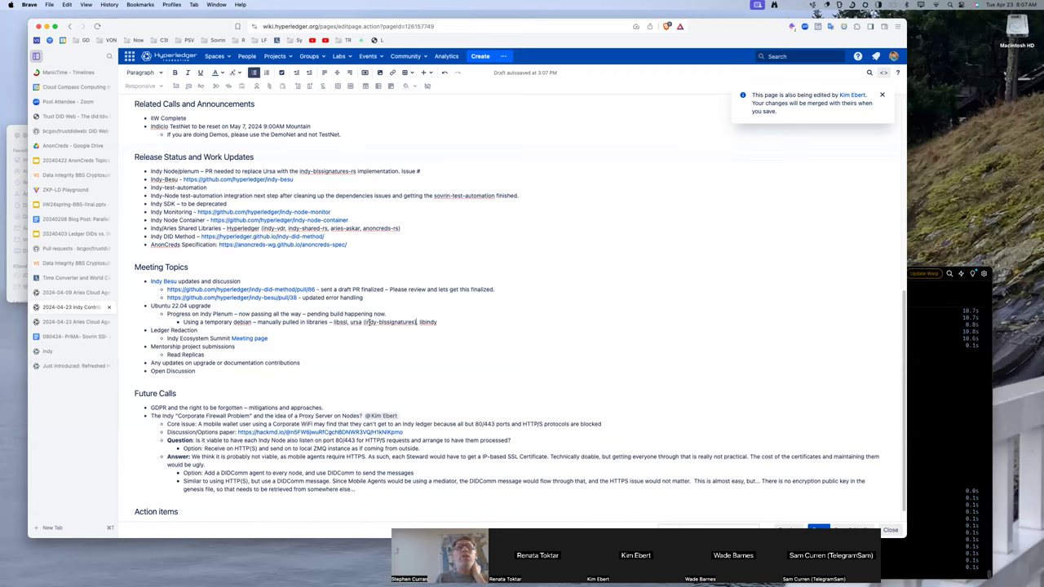
In Brave, load github.com/hyperledger/indy-blssignatures, which returns a GitHub 404 page.
click(82, 365)
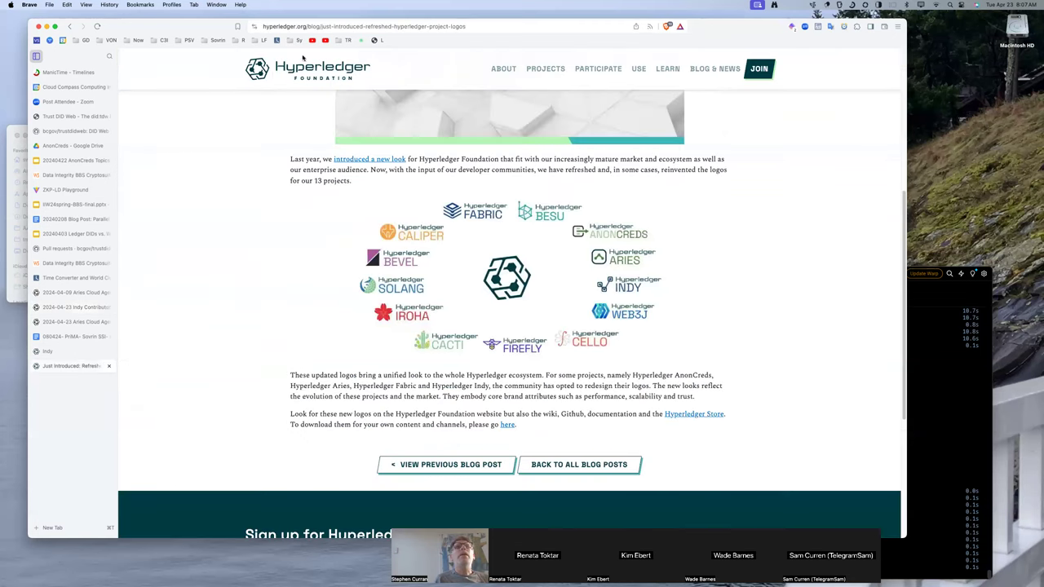
click(265, 25)
text(in)
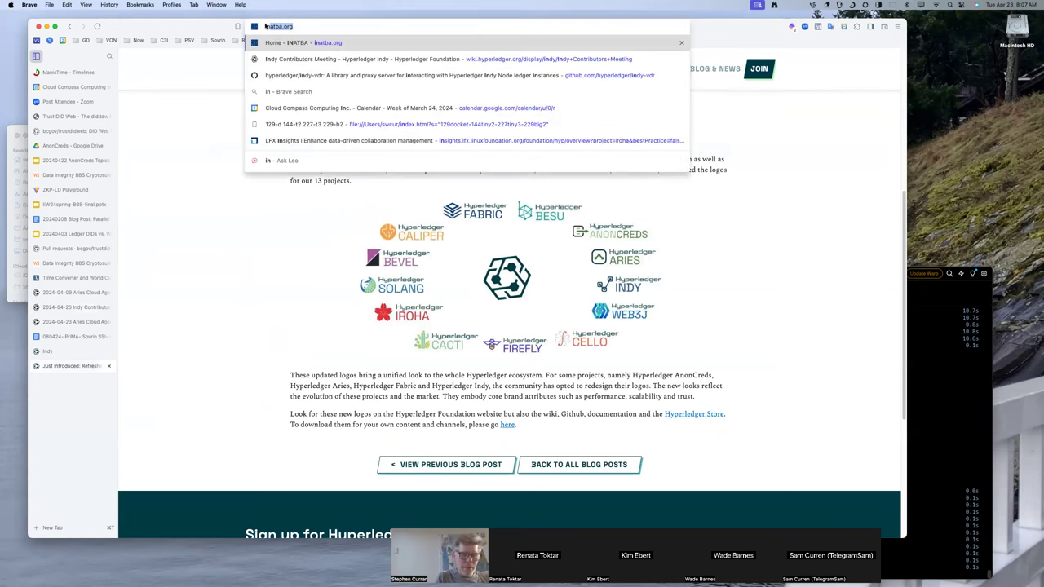
key(BackSpace)
key(BackSpace)
key(BackSpace)
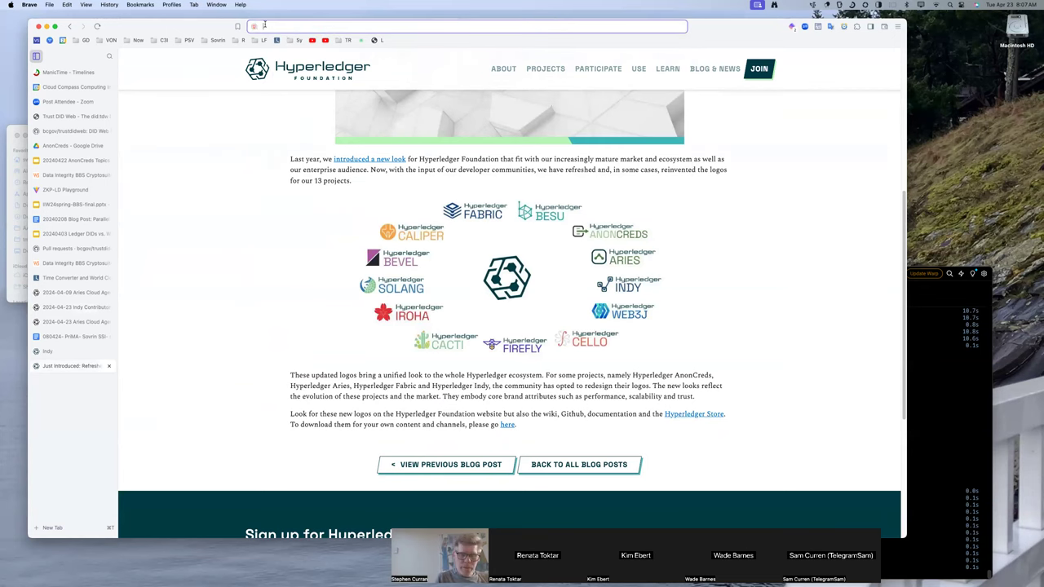
text(uin)
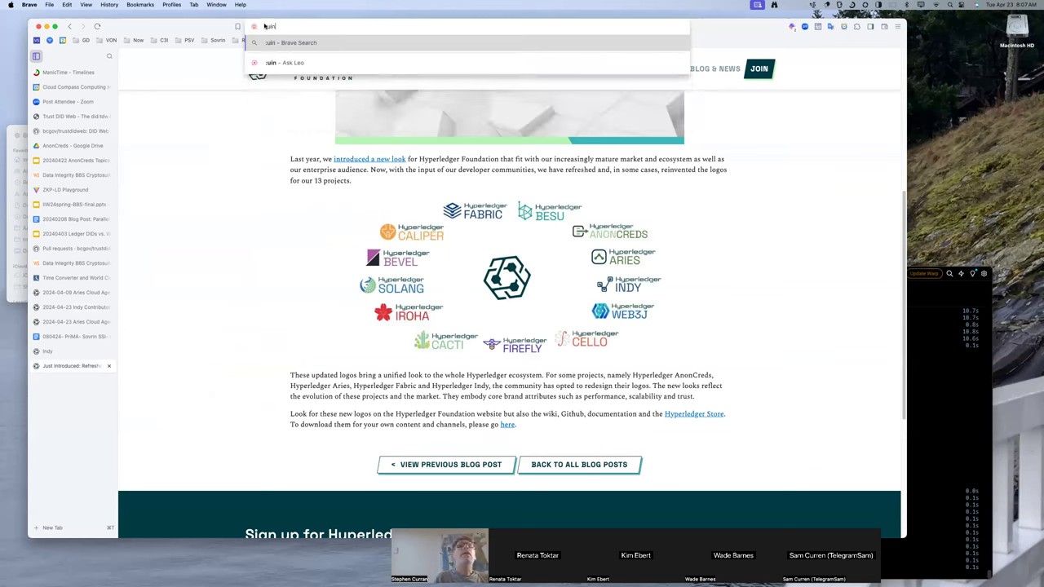
text(https://github.com/hyperledger/indy-node)
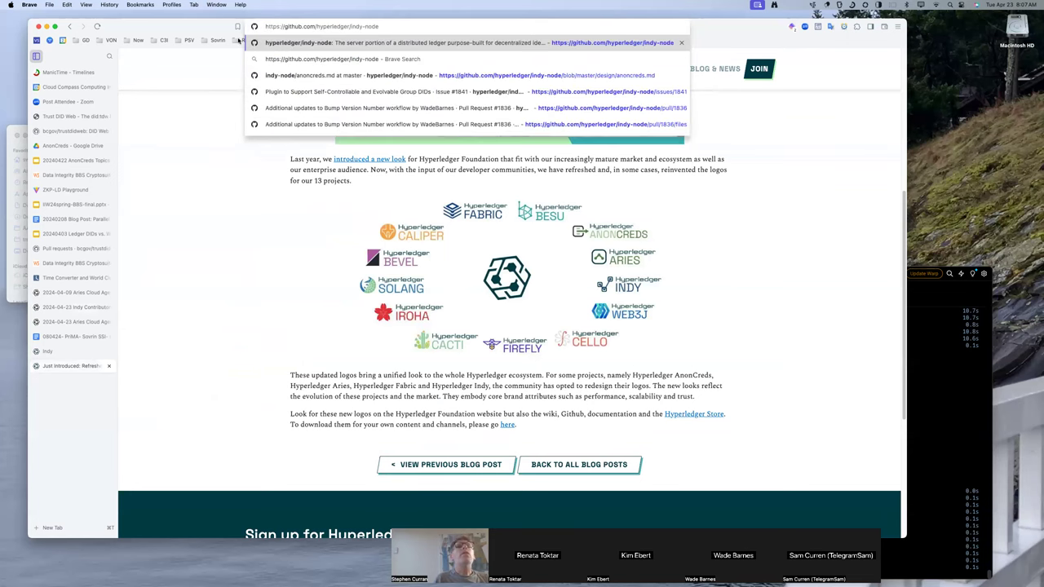
drag(209, 29, 208, 55)
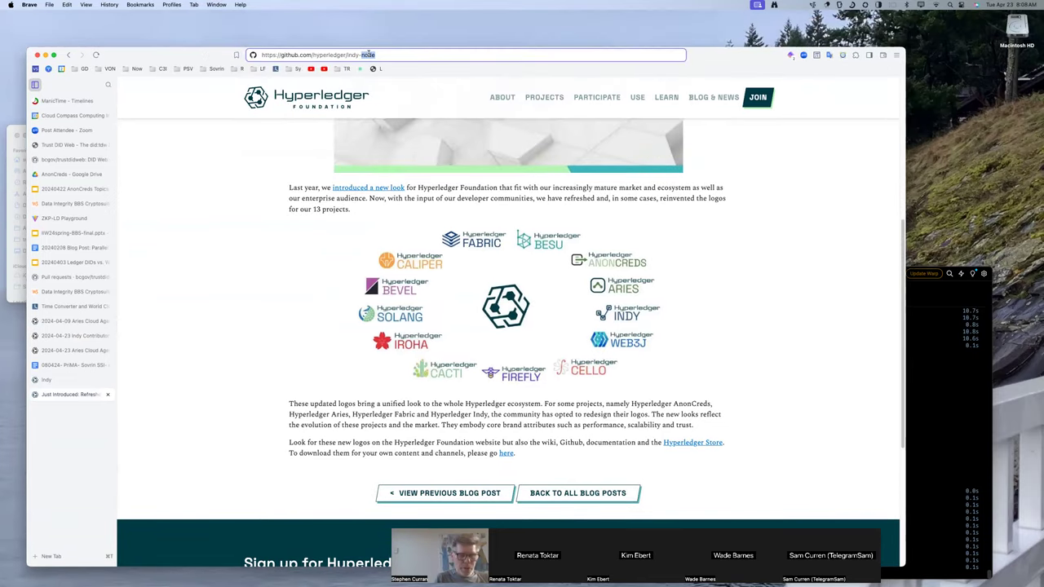
text(blssignatures)
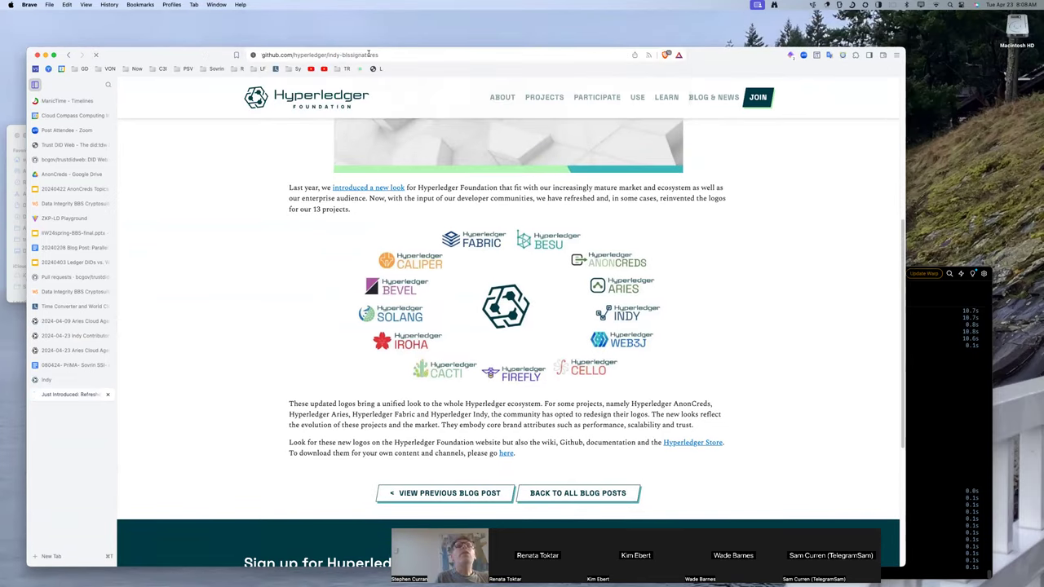
key(Return)
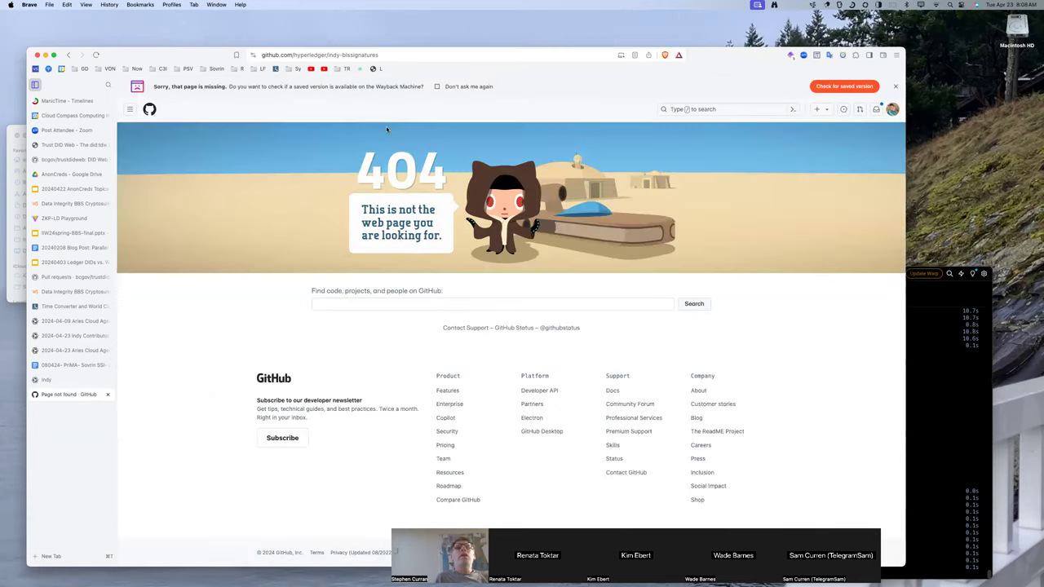
Trim the address to the hyperledger organisation page on GitHub.
click(351, 55)
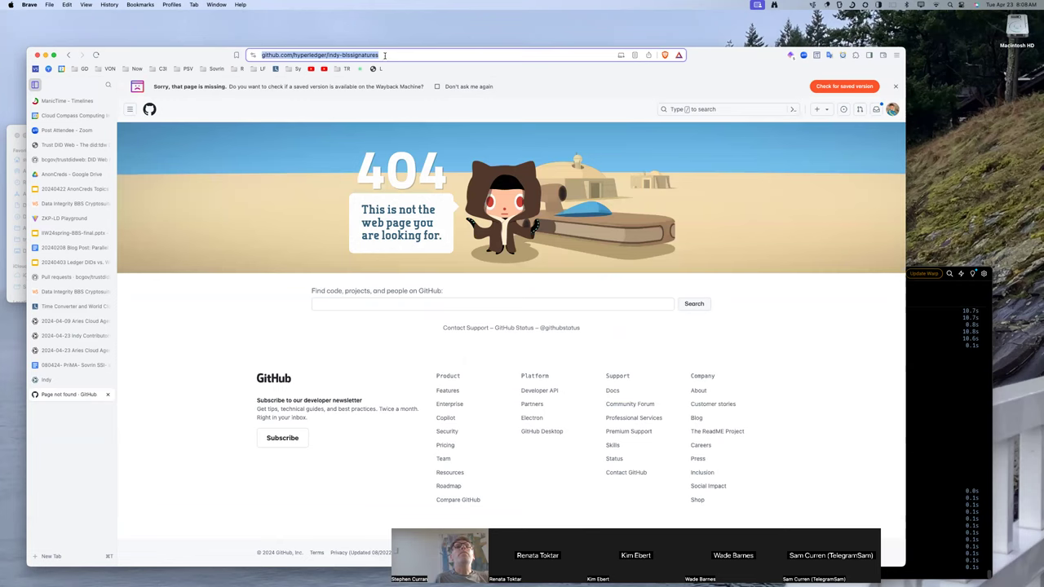
double_click(359, 55)
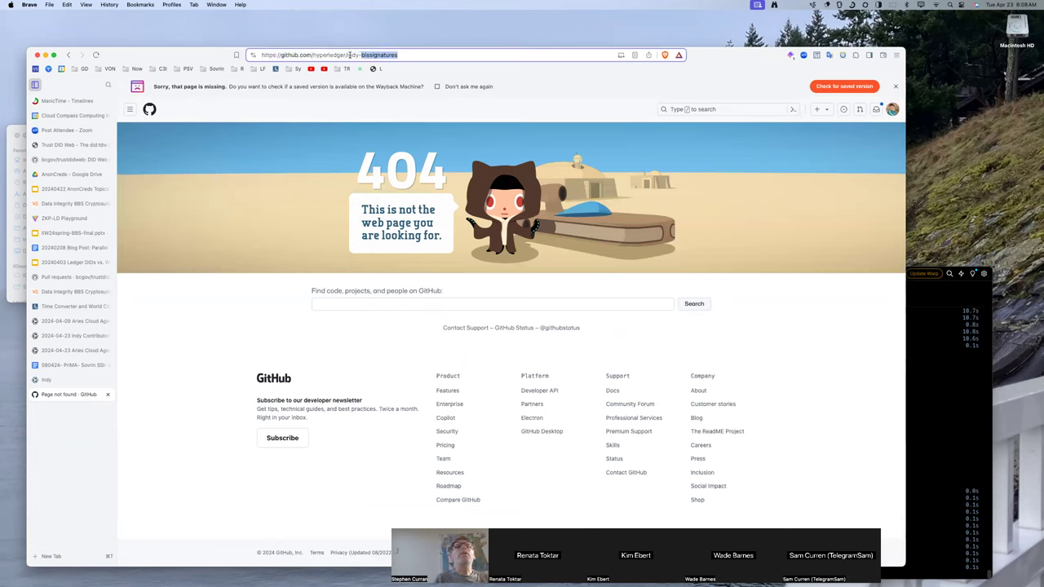
double_click(349, 54)
drag(399, 55, 346, 55)
key(BackSpace)
key(Return)
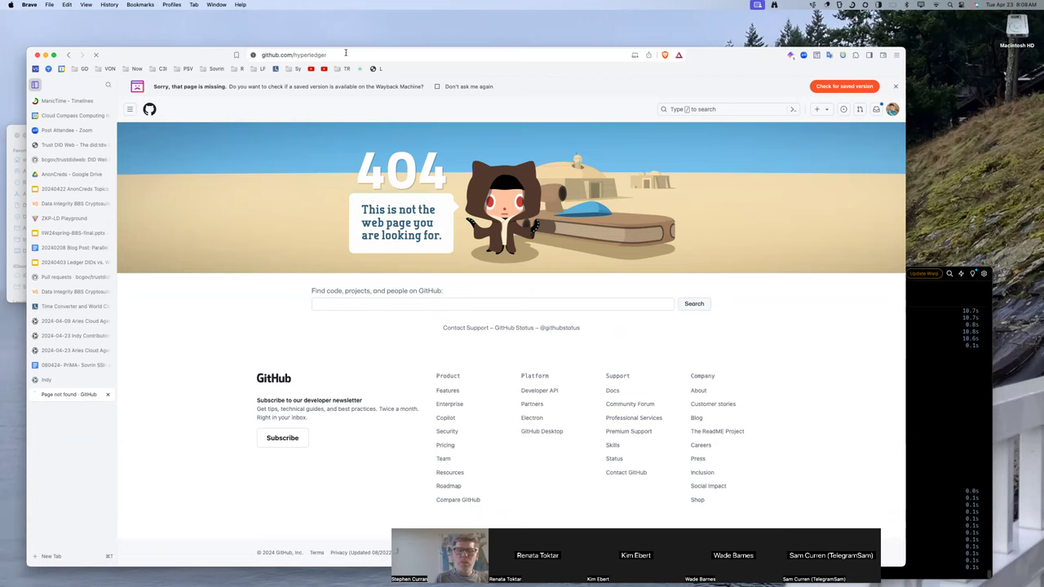
Search repositories for 'bls', open indy-blssignatures-rs and select the crate name in its Cargo.toml snippet.
scroll(290, 407, down, 5)
click(290, 373)
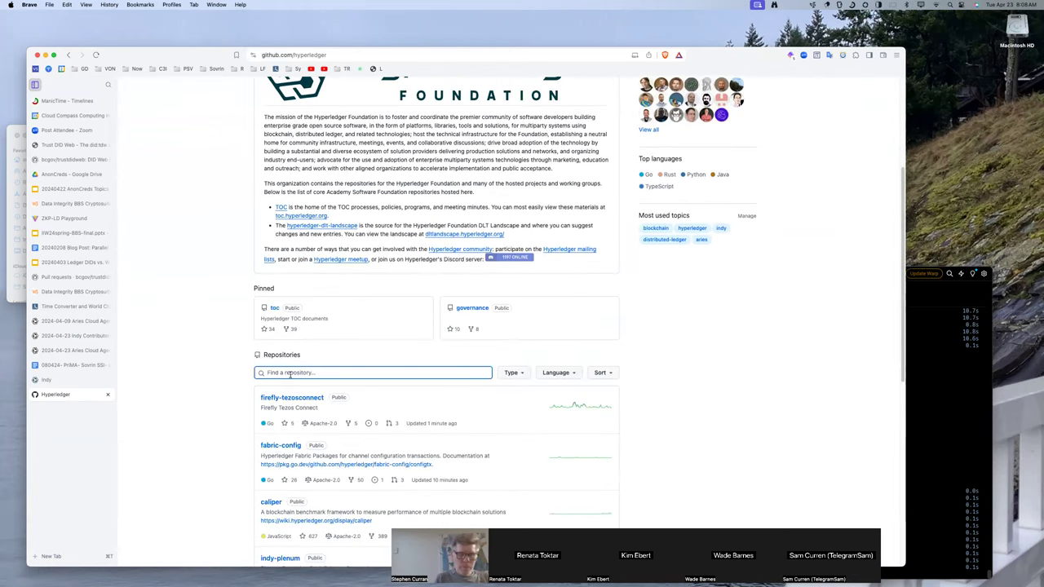
text(bls)
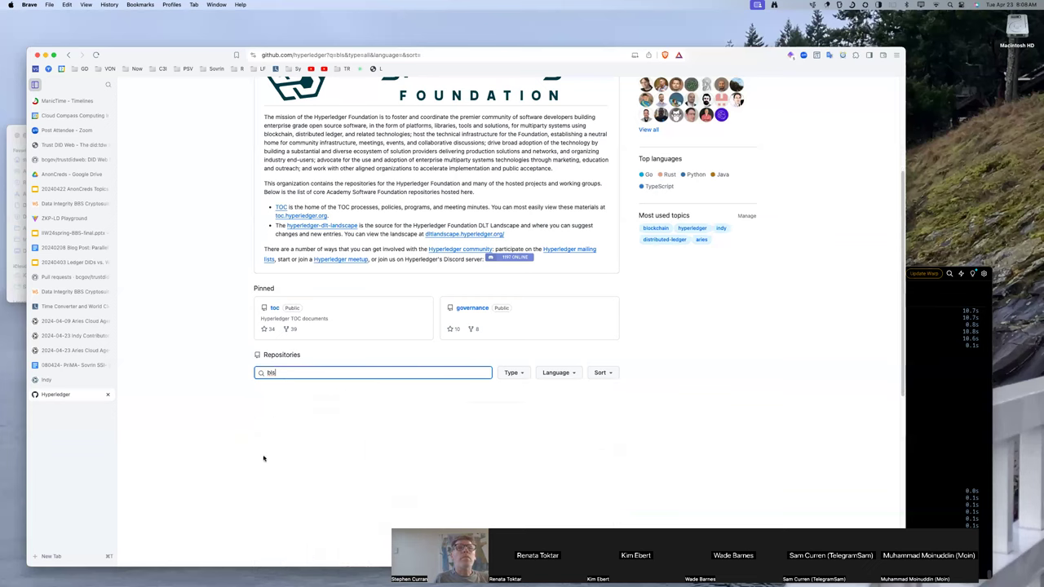
click(284, 470)
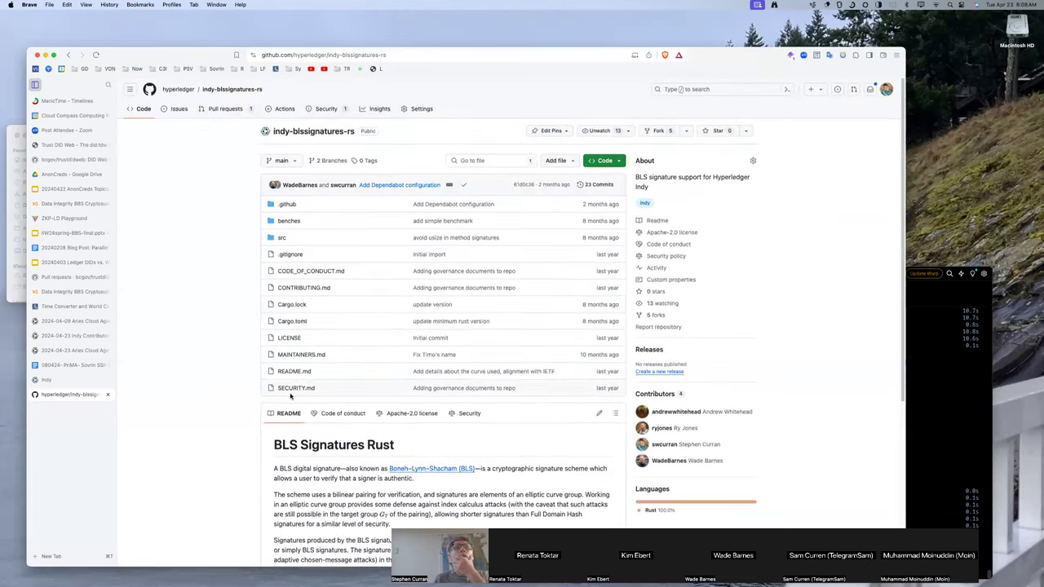
scroll(290, 397, down, 2)
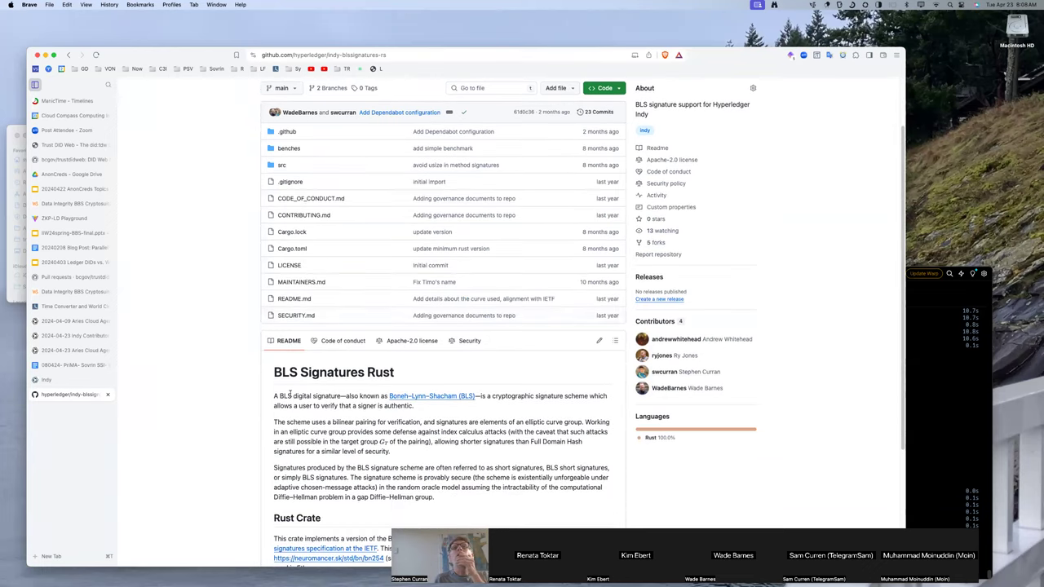
scroll(291, 396, down, 1)
scroll(291, 394, down, 5)
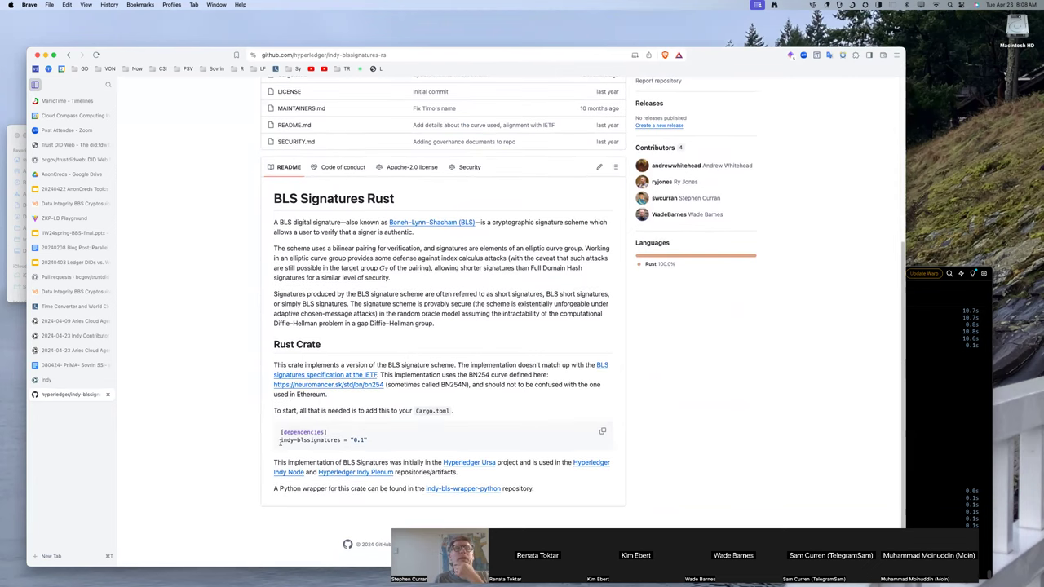
drag(279, 442, 372, 446)
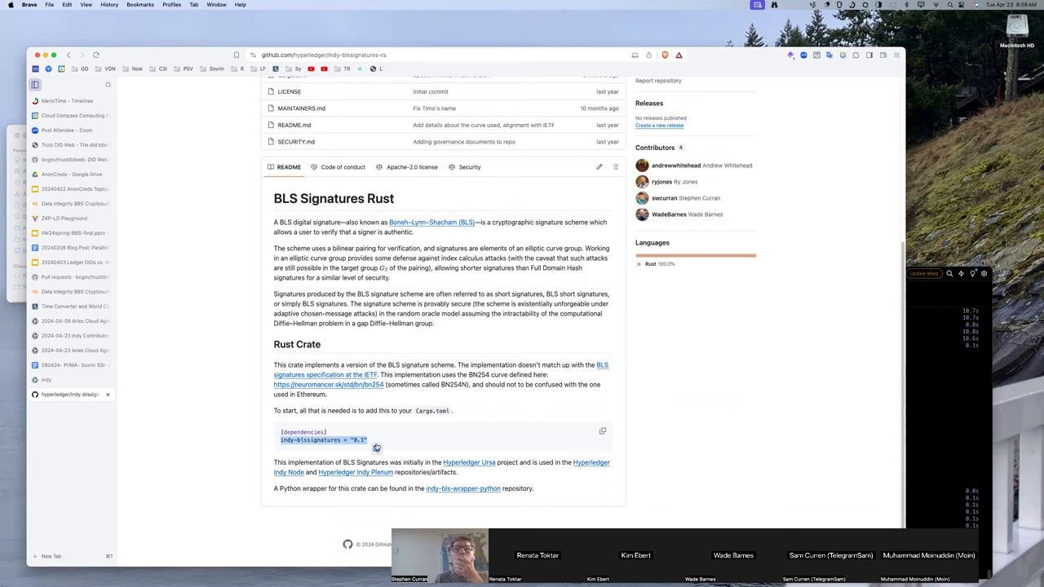
scroll(376, 448, up, 1)
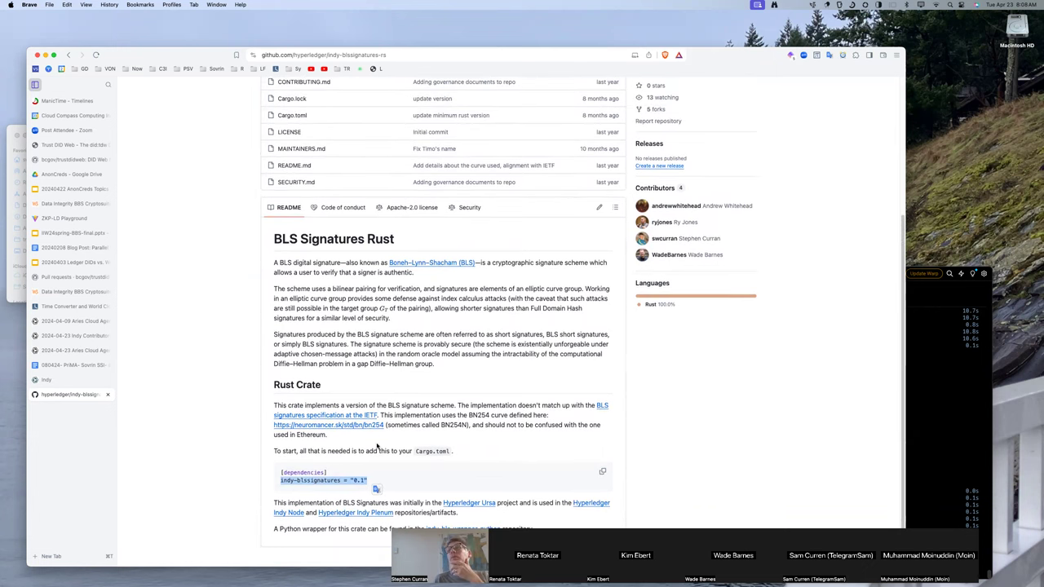
scroll(376, 448, up, 5)
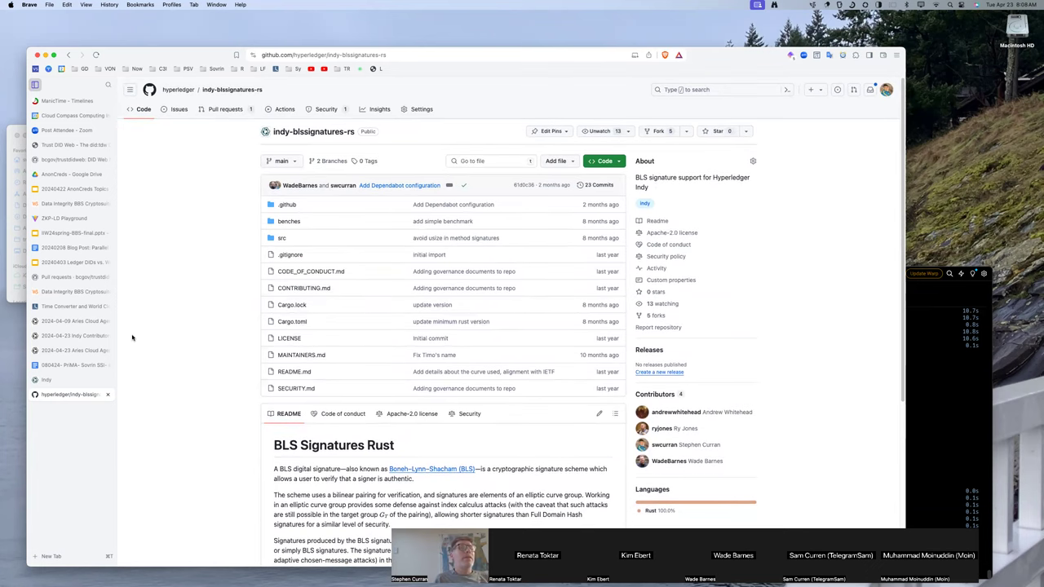
Back in the wiki, change the repo name in the libraries line to 'indy-blssignatures-rs'.
click(53, 337)
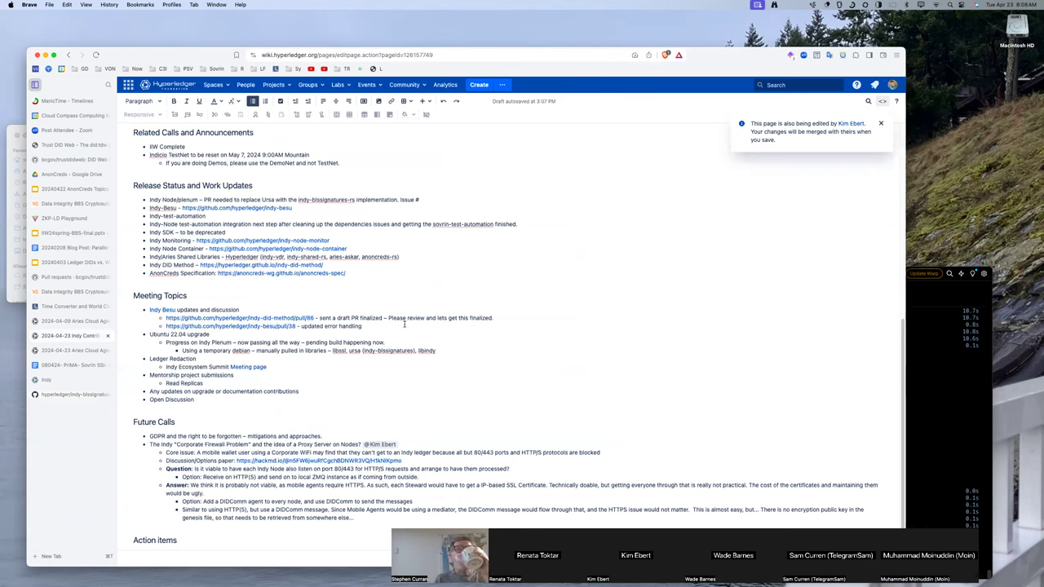
text(-rs)
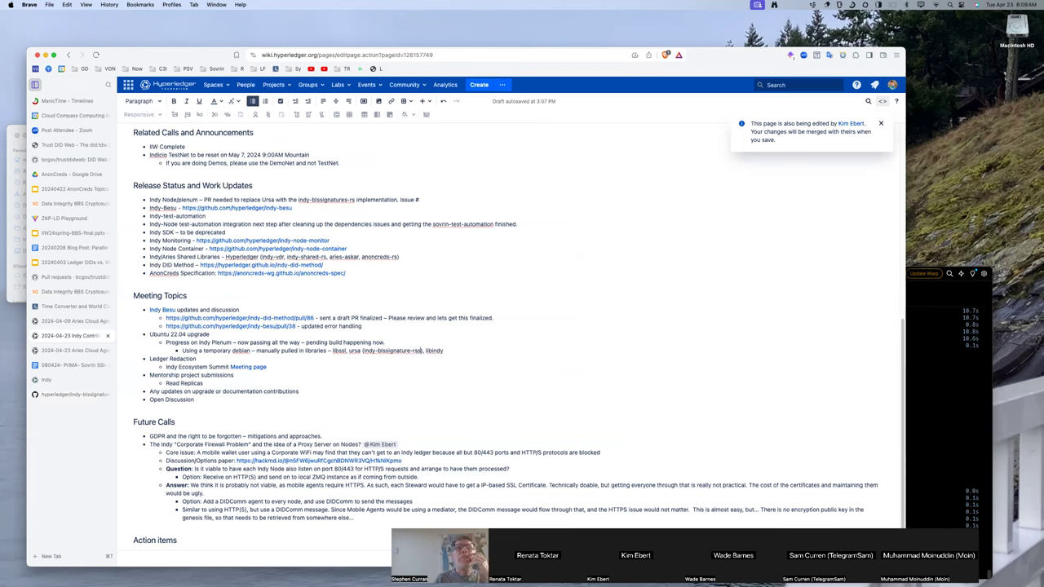
key(BackSpace)
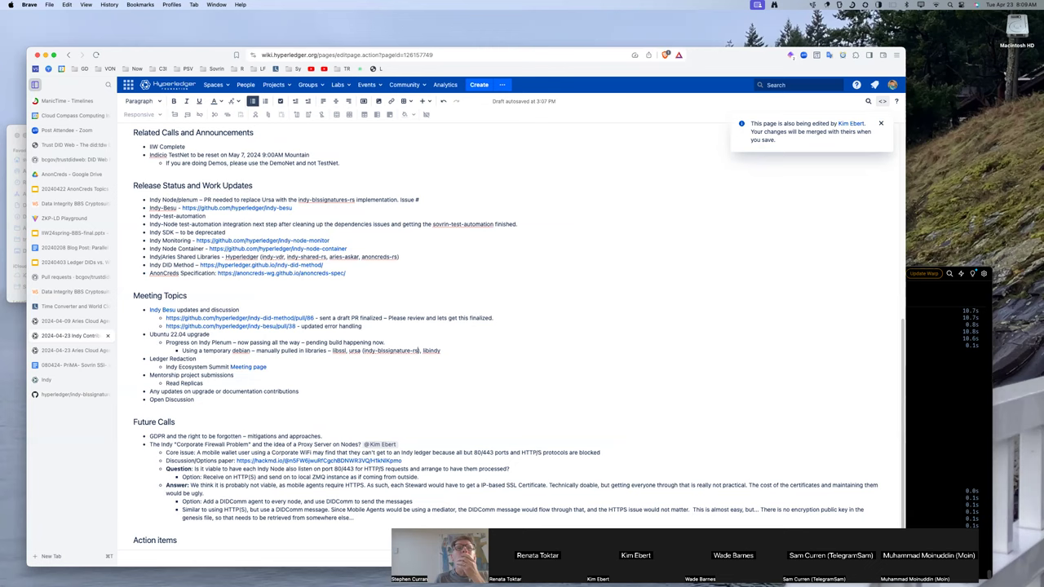
click(408, 351)
key(BackSpace)
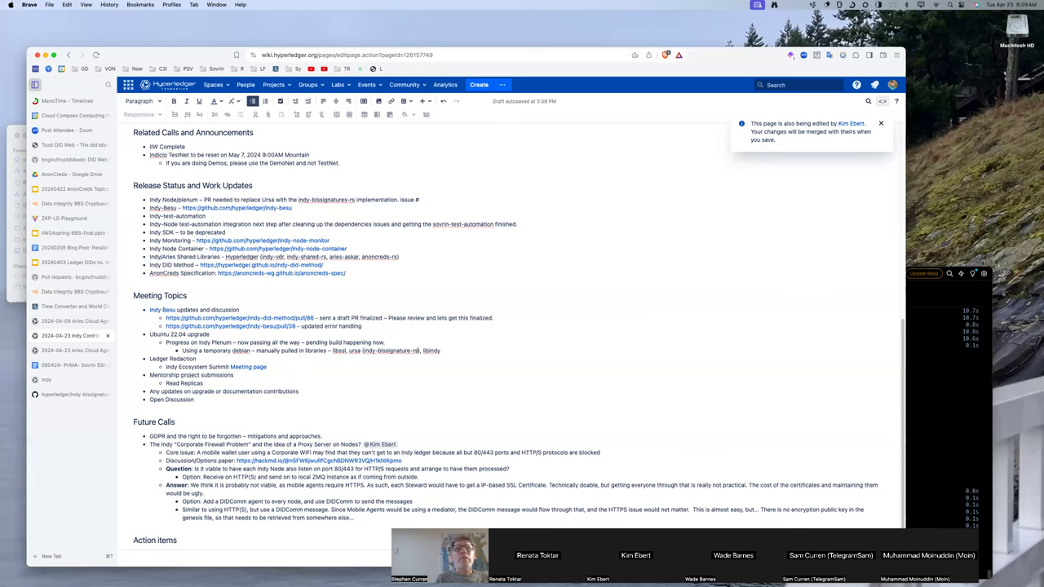
click(412, 351)
text(s)
double_click(355, 351)
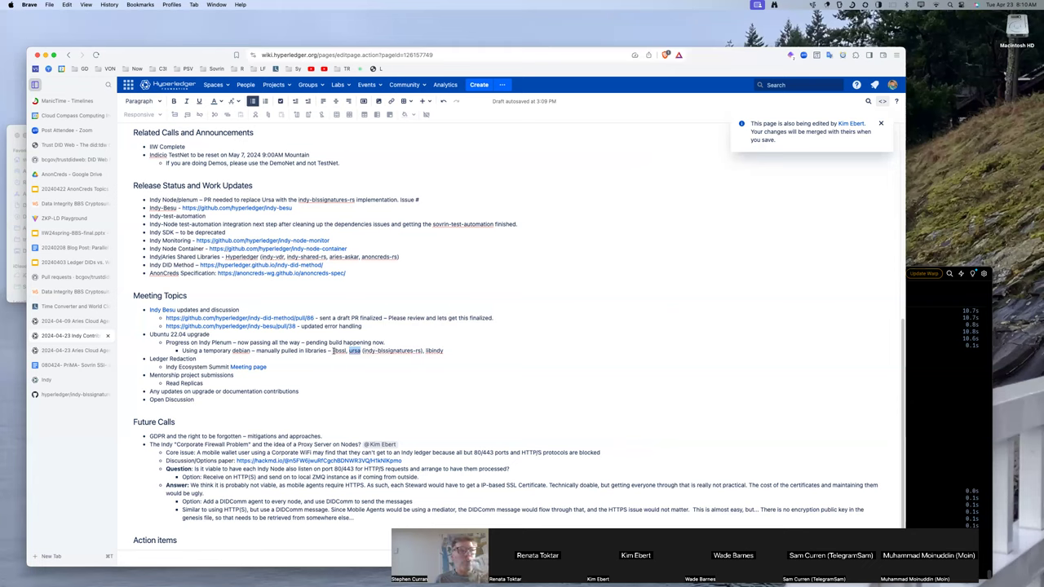
double_click(432, 350)
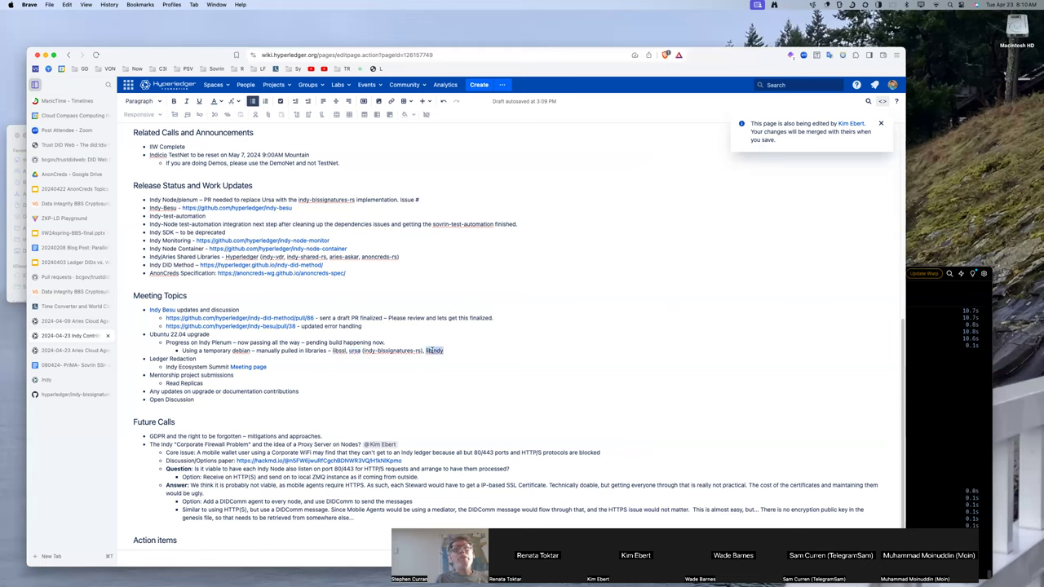
click(447, 350)
Append '(should be only used for tests)' after libindy.
text((us)
key(BackSpace)
key(BackSpace)
text(should be)
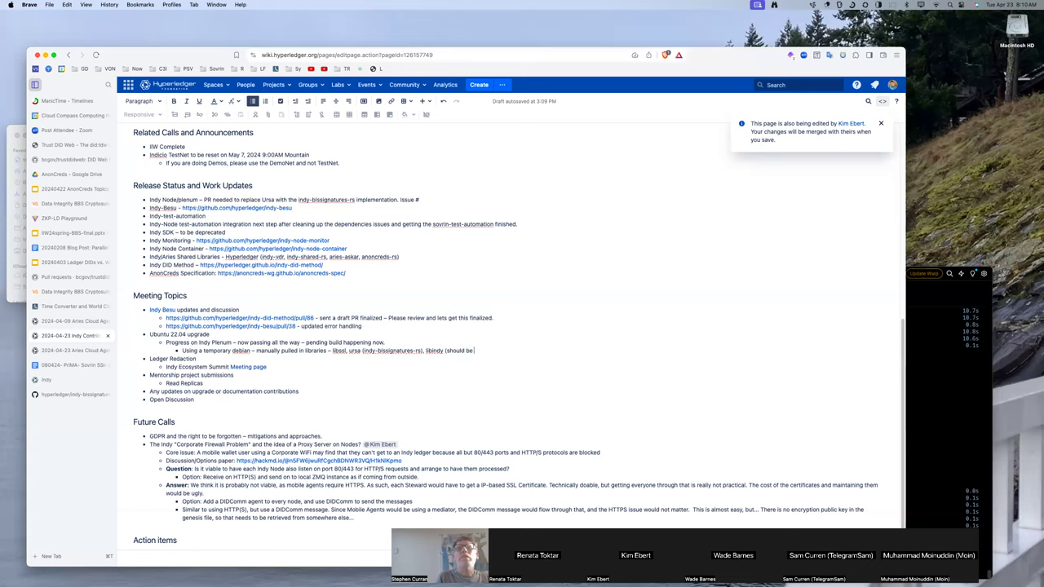
text( only used for tests))
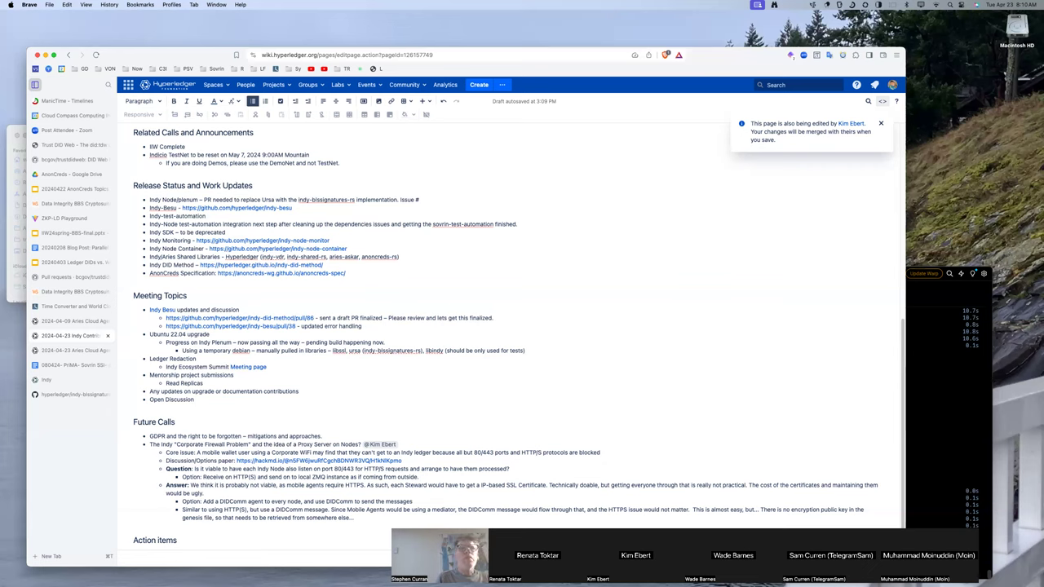
Add a sub-bullet assigning two contributors to work on the latter two libraries.
key(Return)
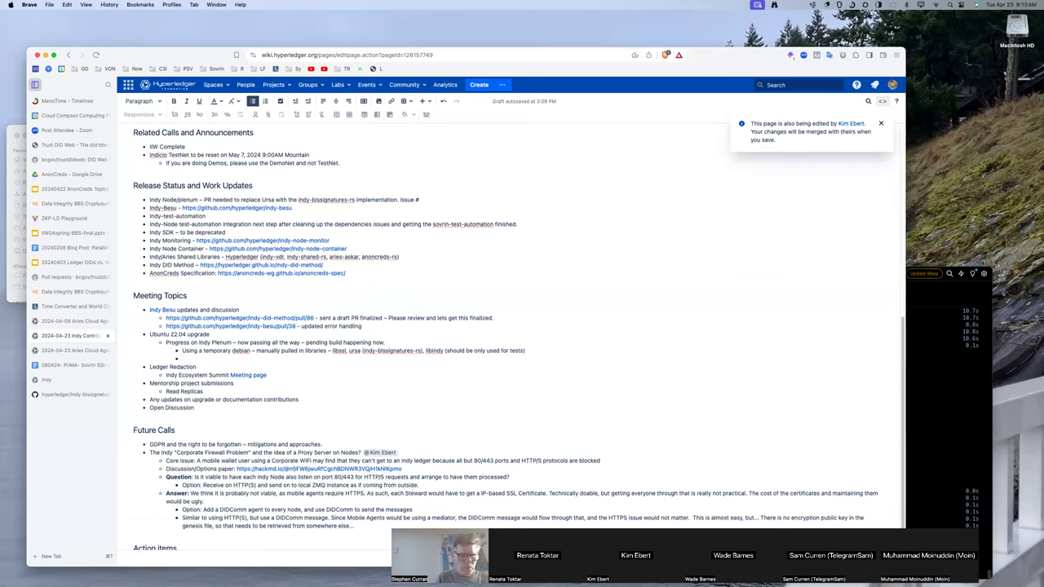
text(Kim to work with Wade o)
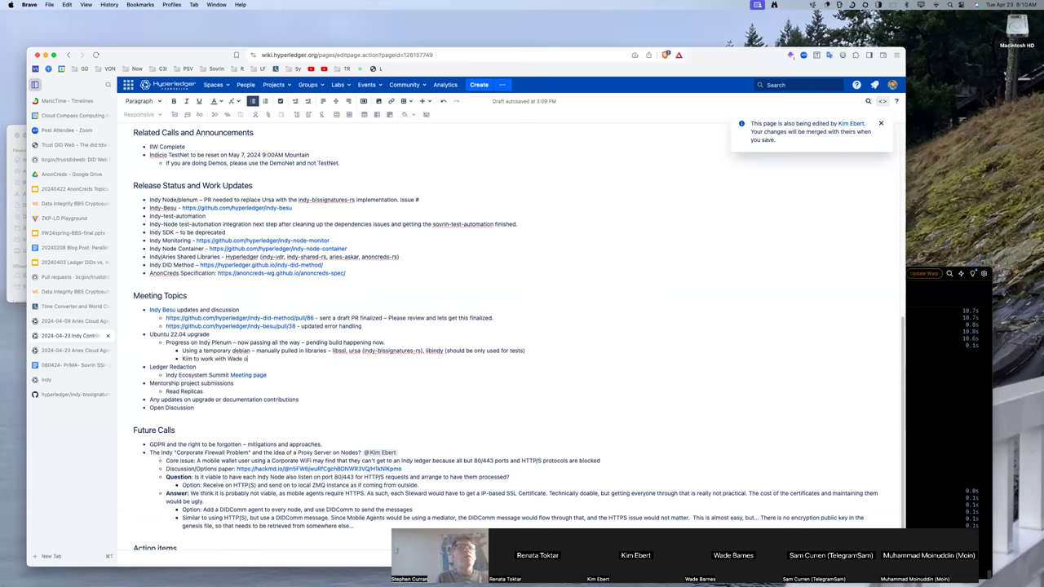
text(n the latter two)
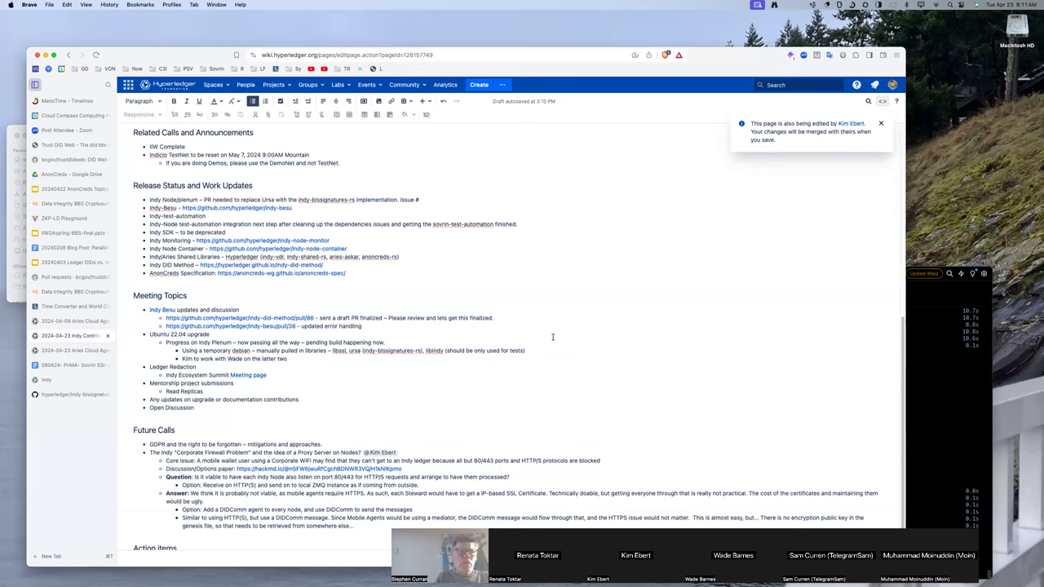
Insert 'should be replaced with' before indy-blssignatures-rs and add a comma after libssl.
click(363, 350)
text(should be replaced with)
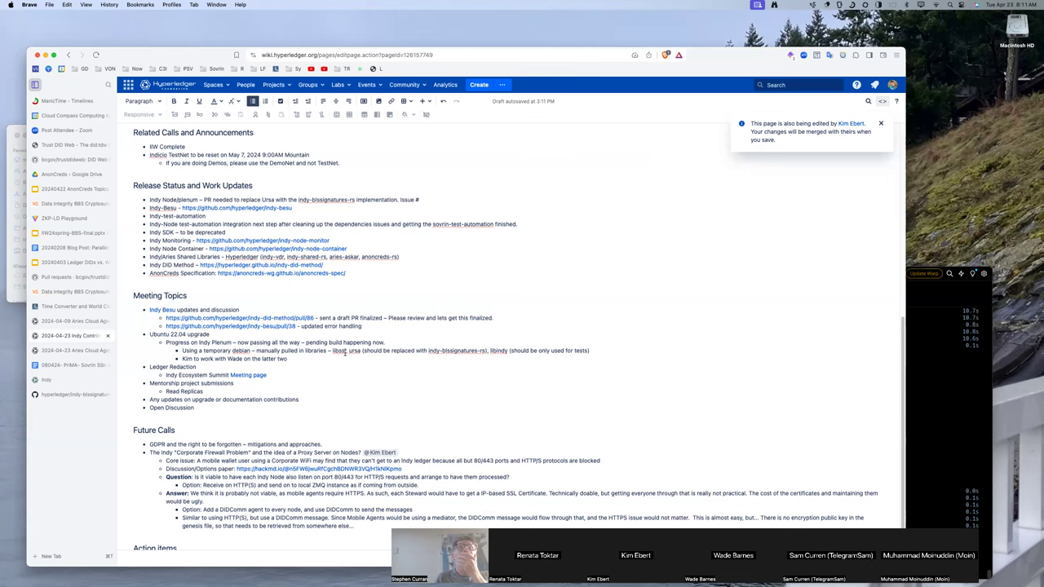
click(346, 352)
text(,)
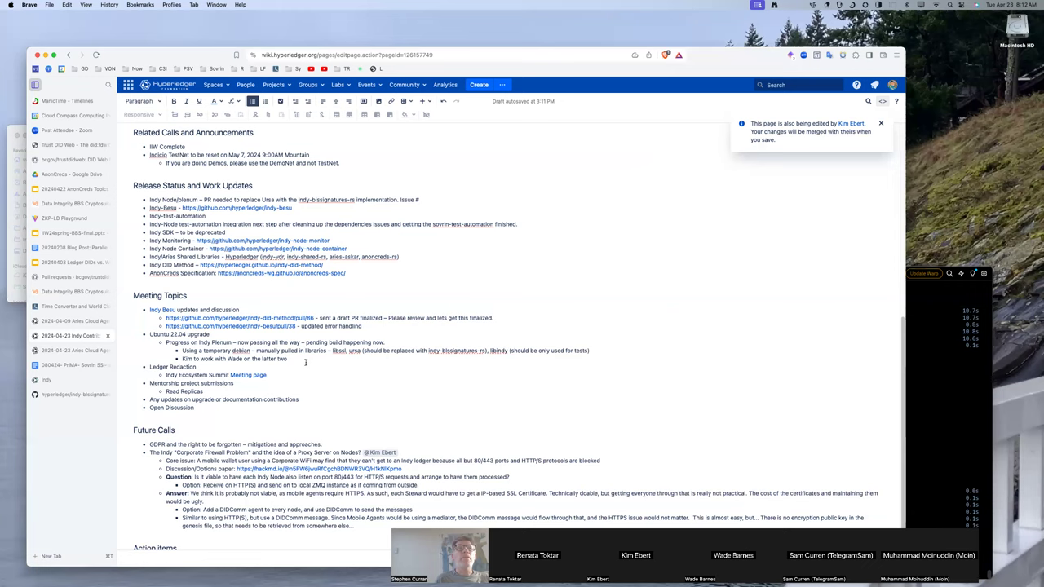
double_click(340, 351)
click(312, 357)
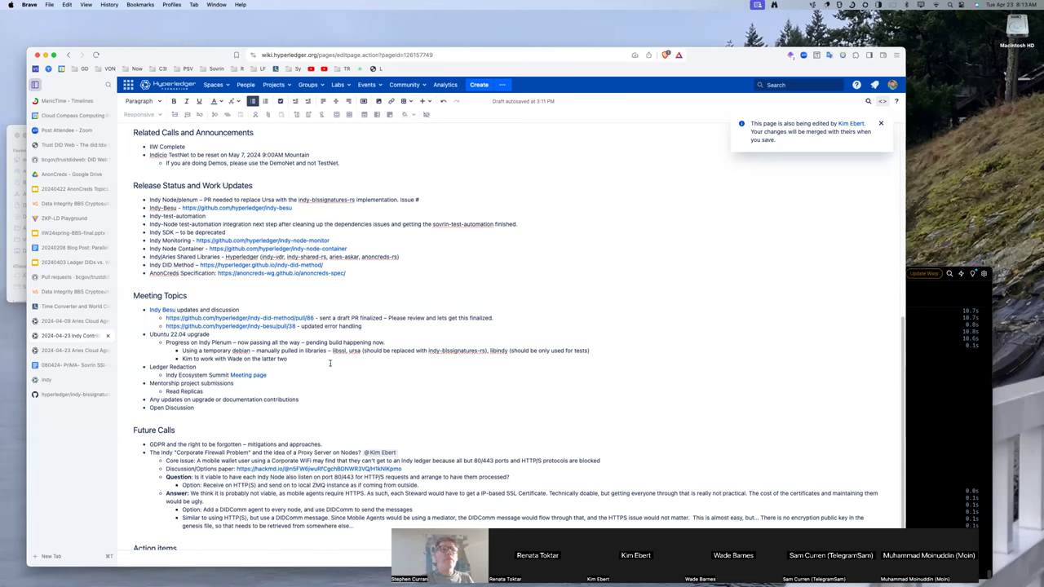
Add a sub-bullet: 'So far – only bumped the versions that didn't build on 22.05. RocksDB remained the same.'.
key(Return)
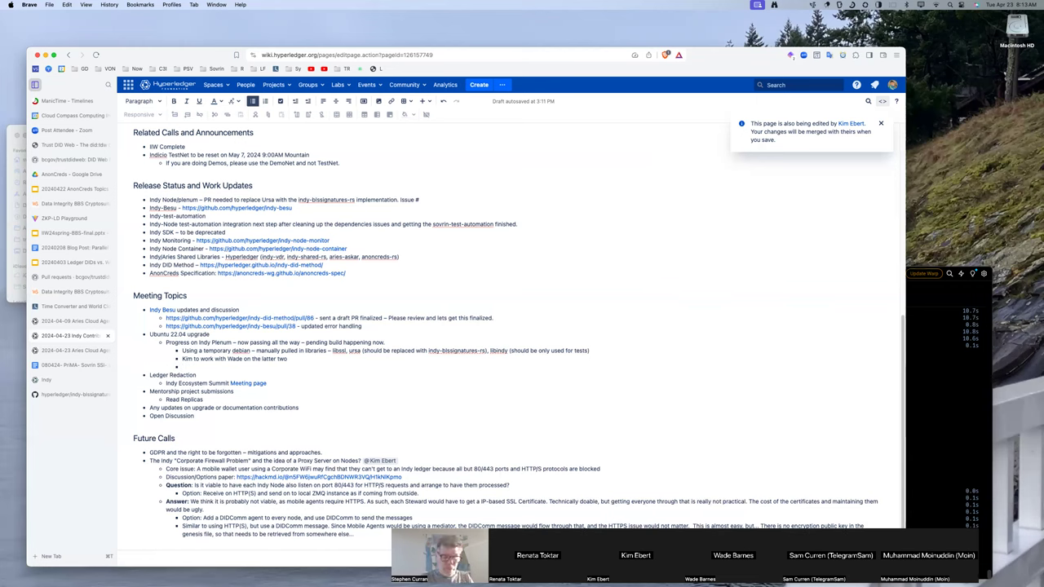
text(So far – onl)
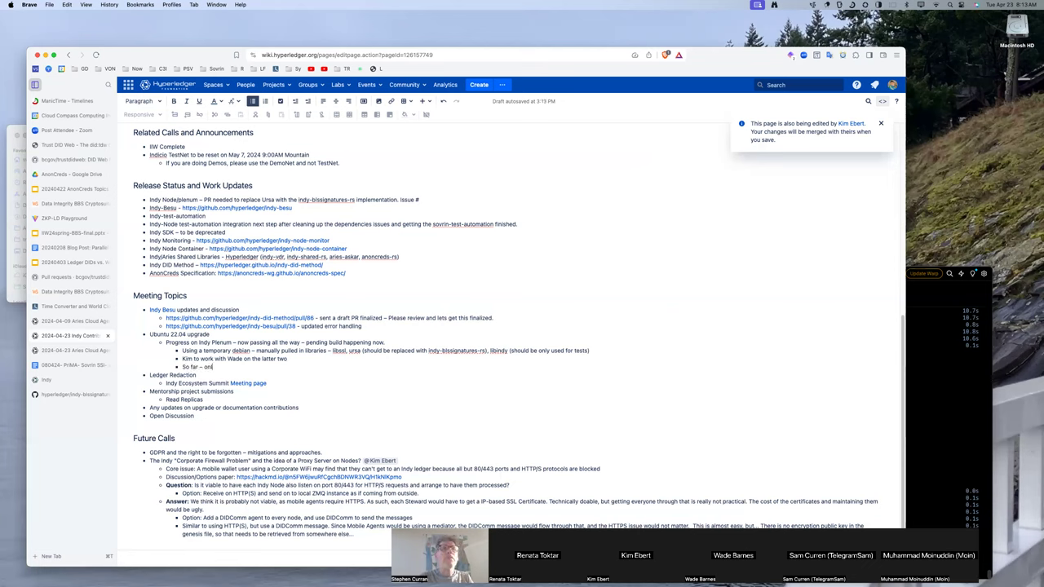
text(y bumped the versions that)
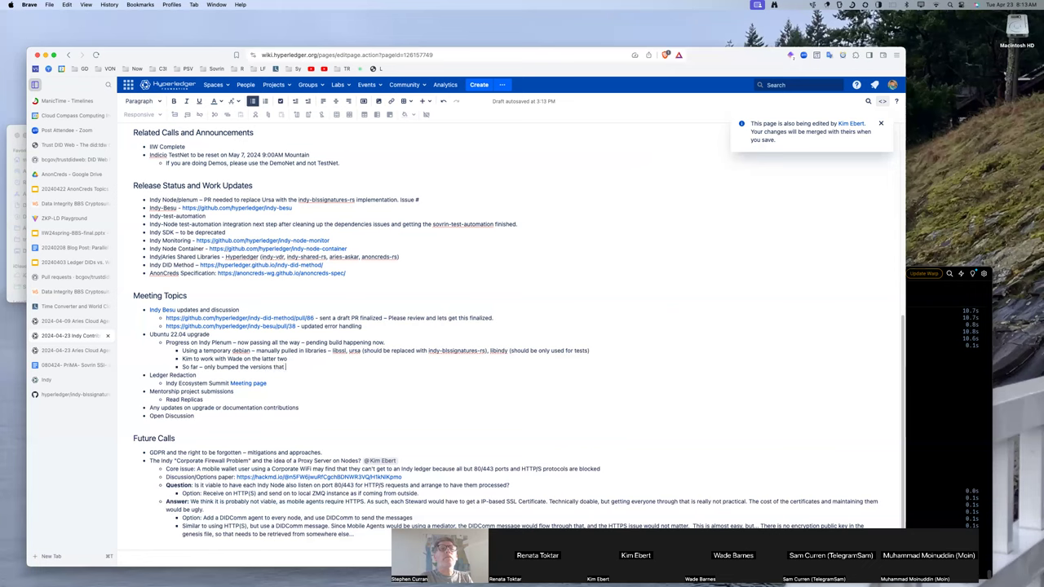
text( didn't build on 22.05)
text(. RocksDB)
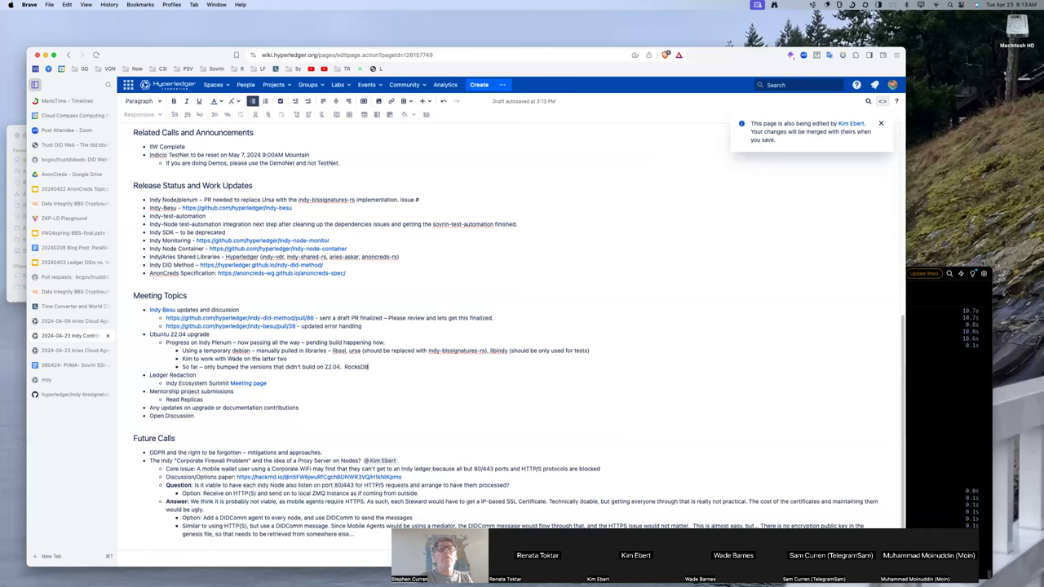
text( has removed)
key(BackSpace)
key(BackSpace)
key(BackSpace)
key(BackSpace)
text(ained the same.)
Add 'Upgrades so far' listing RLP, SortedContainers, and IOFlow as forked, updated, and to be replaced.
key(Return)
text(Upgrades)
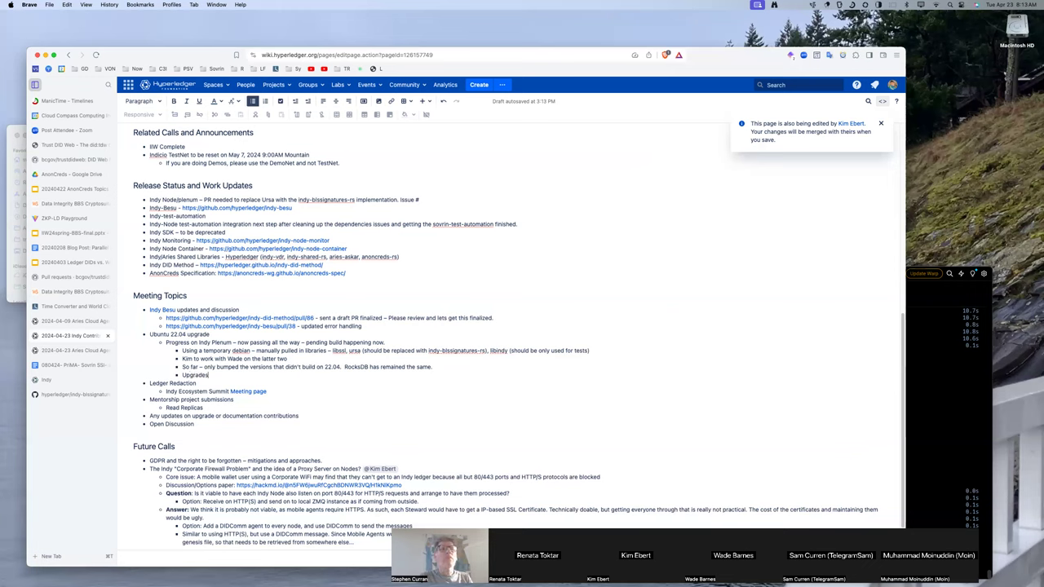
text( so far: RLP,)
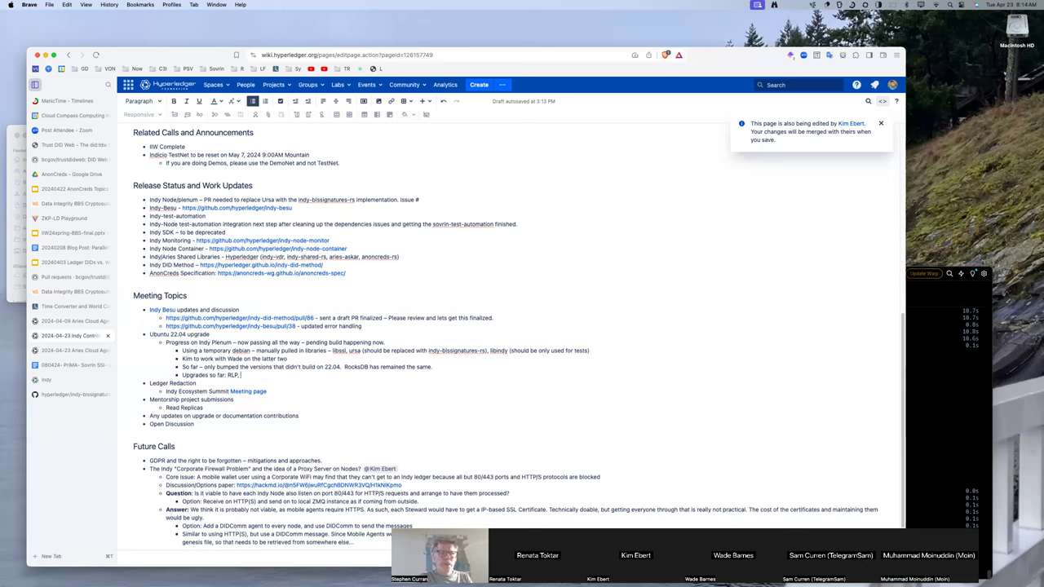
text(SortedContainers,)
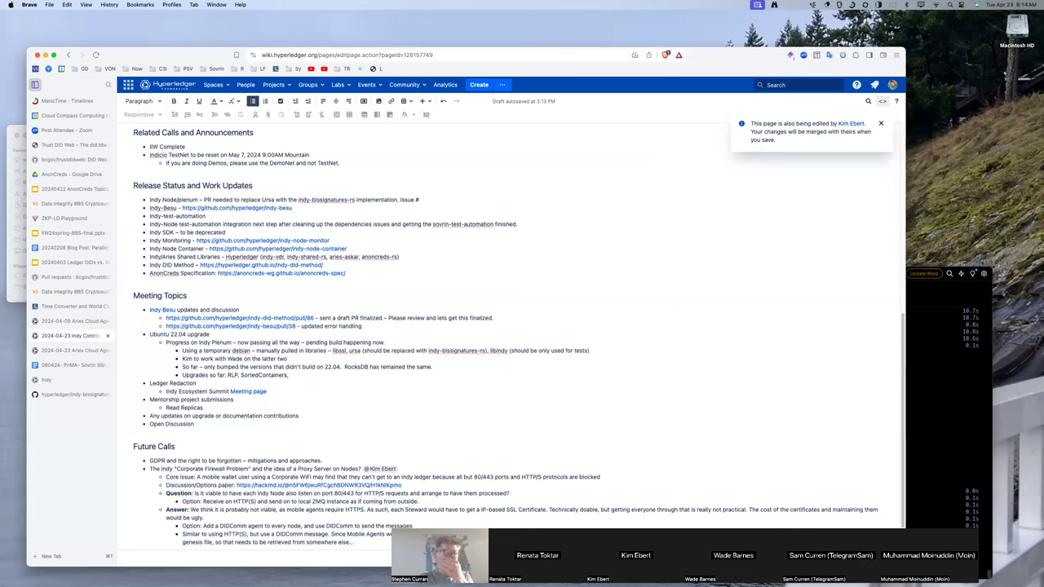
key(BackSpace)
key(BackSpace)
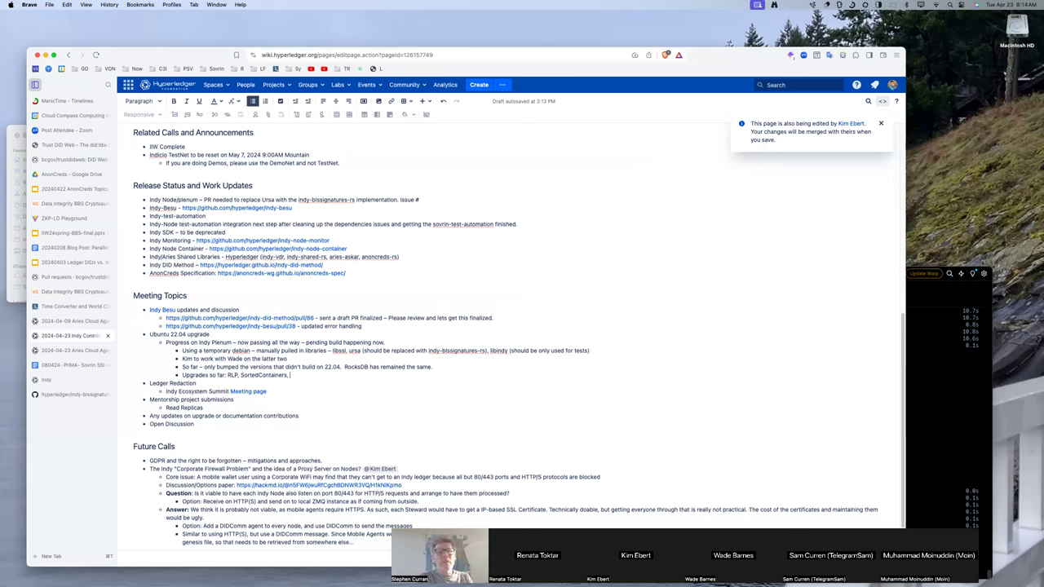
text(IOFlow – forked)
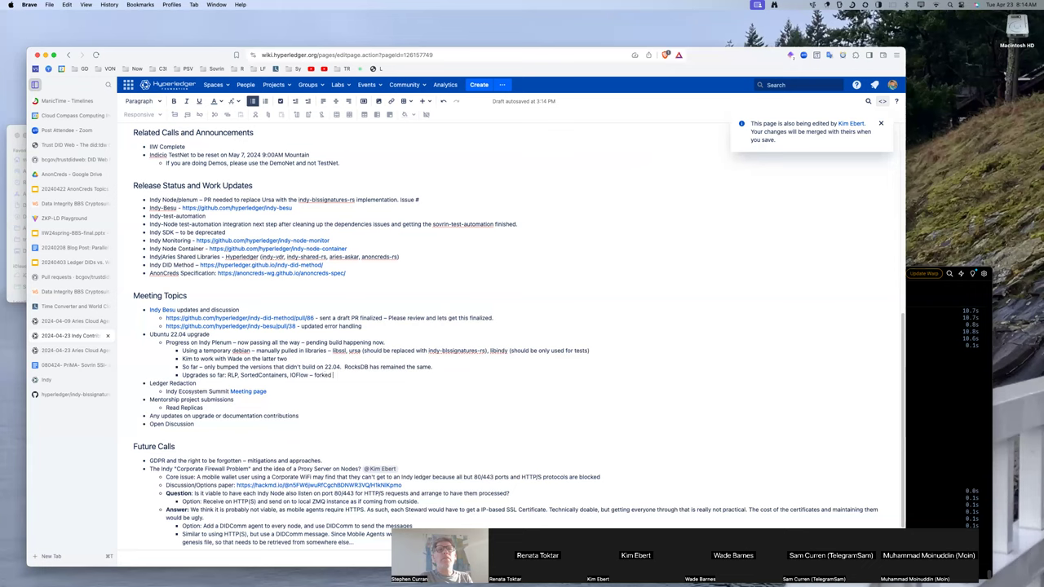
text( and updated to enable it w)
key(BackSpace)
text(to work. Should)
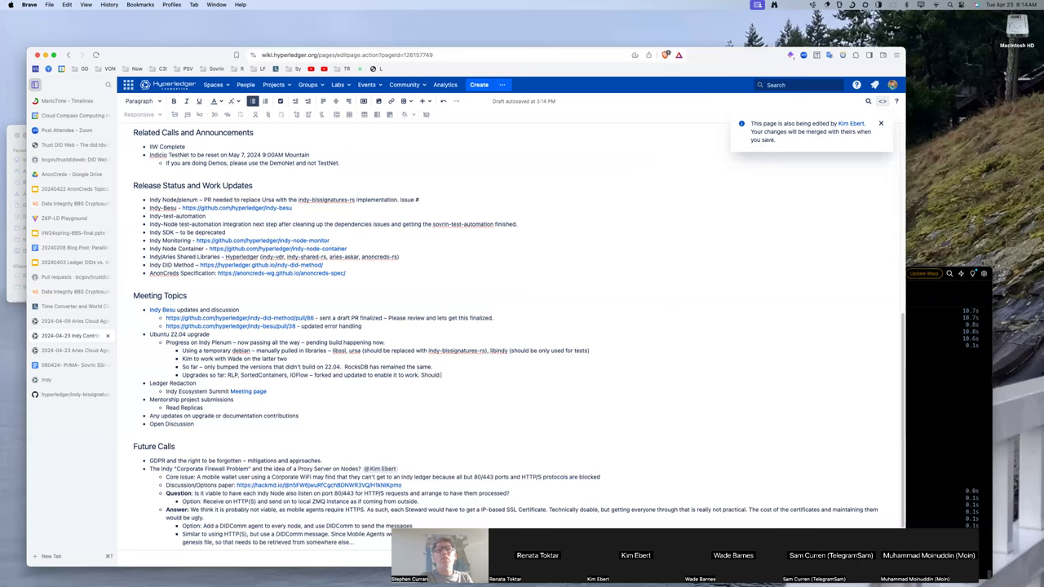
text( be replaced.)
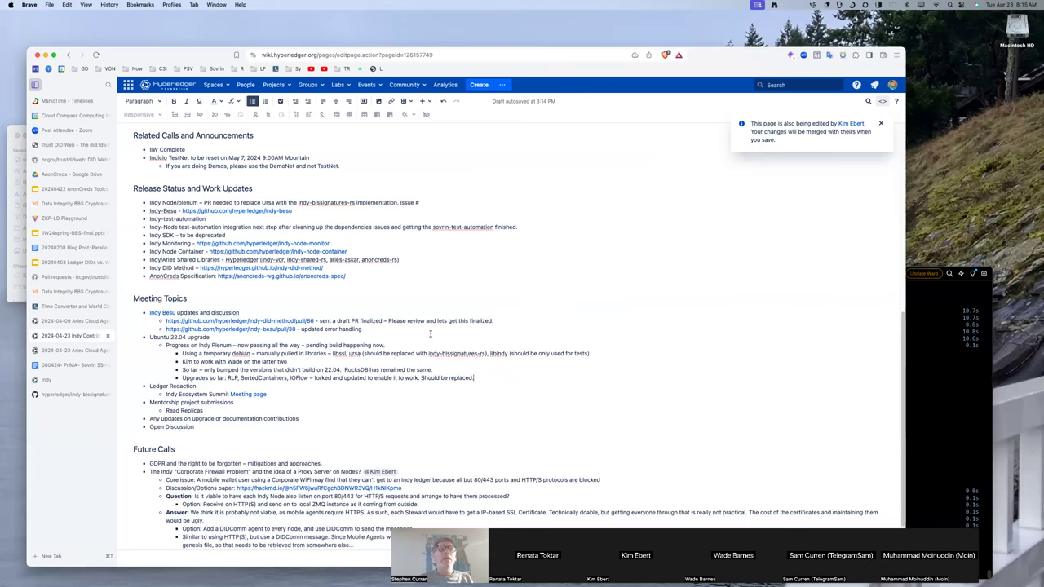
scroll(375, 385, down, 1)
scroll(375, 384, down, 1)
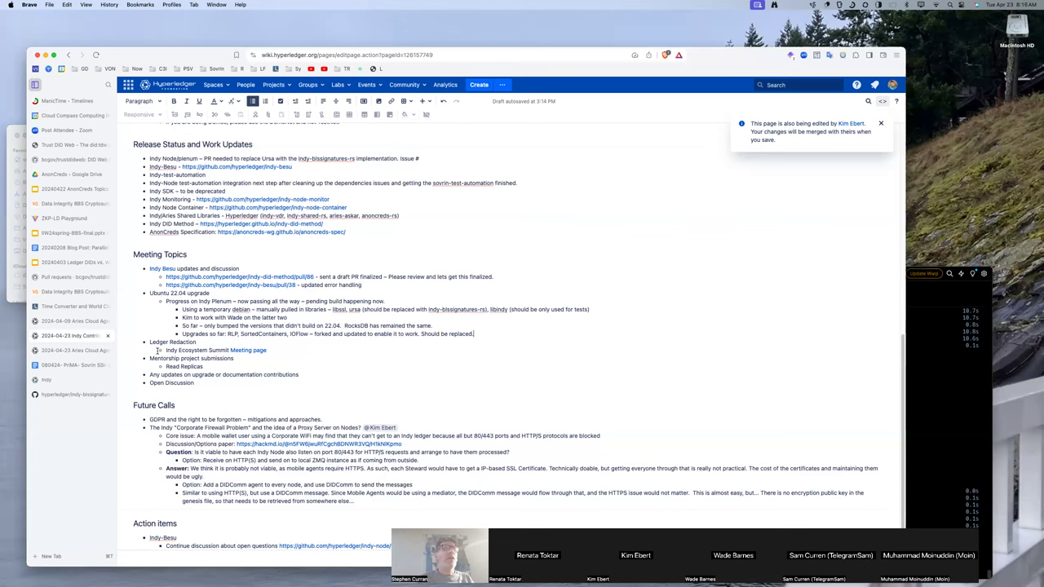
Open the Hyperledger Mentorship Program page at 2024 Program Dates, then return to the meeting notes.
click(59, 395)
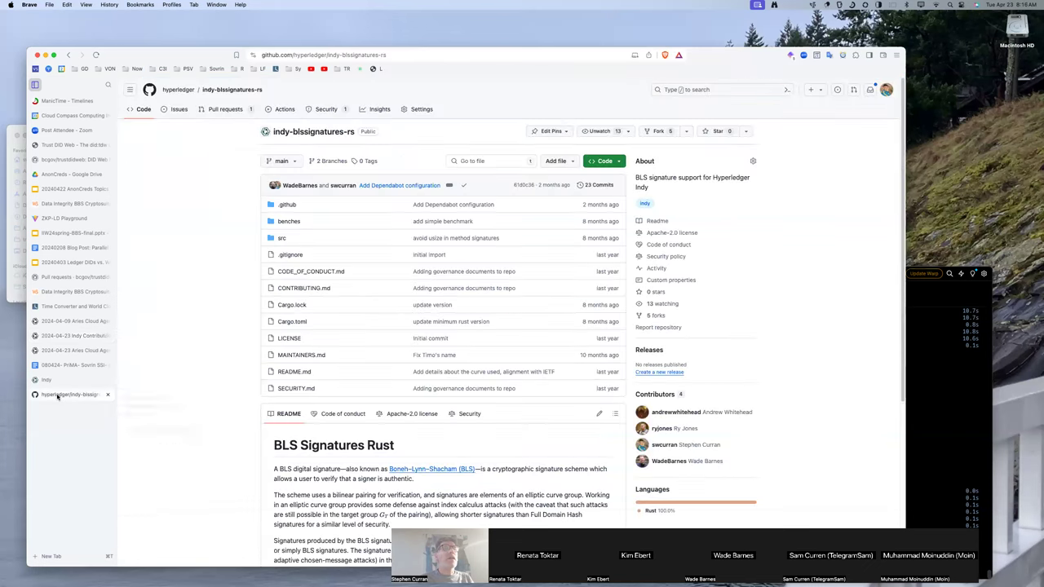
click(323, 55)
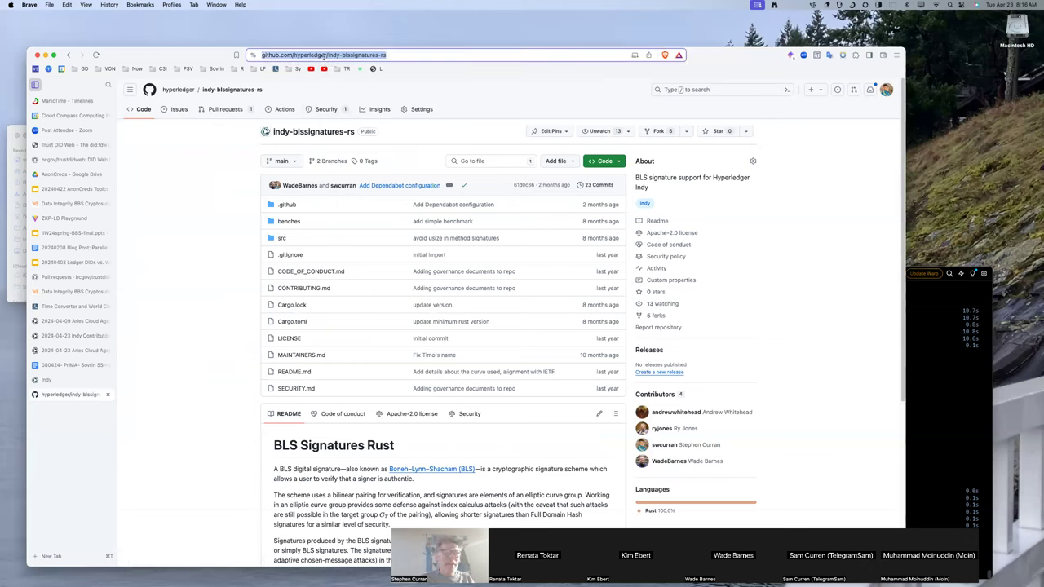
text(m)
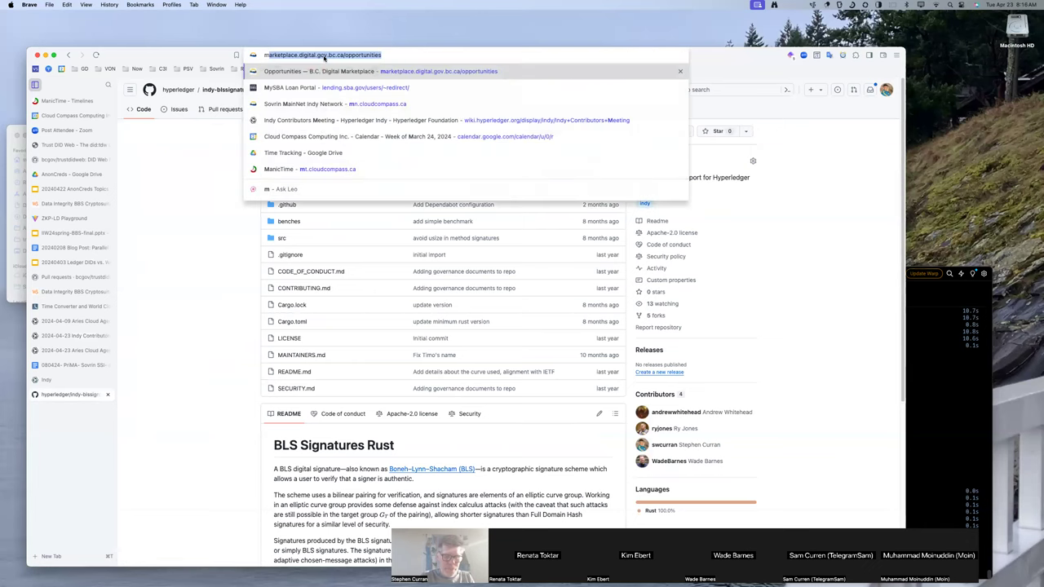
text(entor)
key(Down)
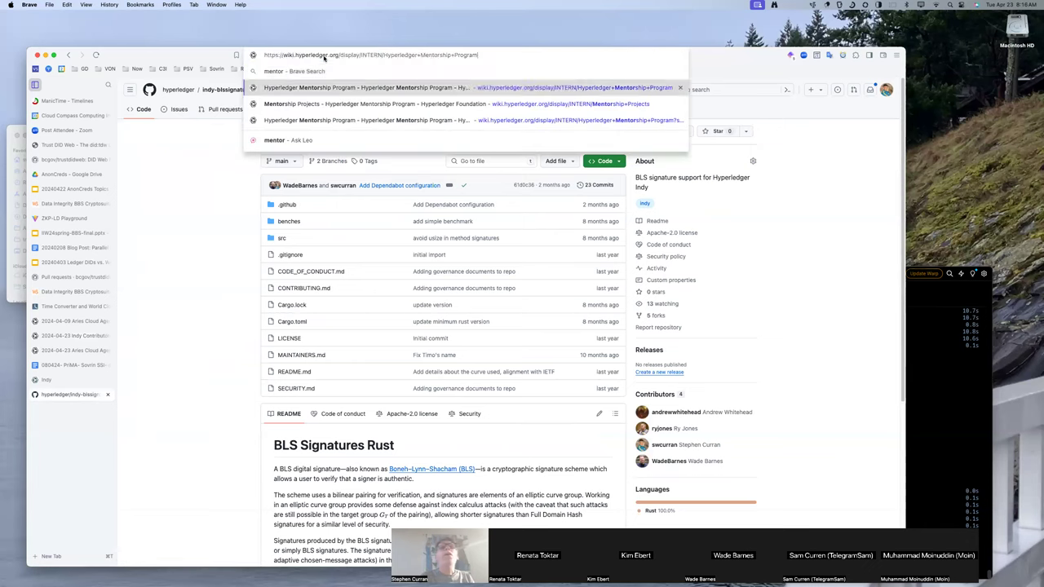
key(Return)
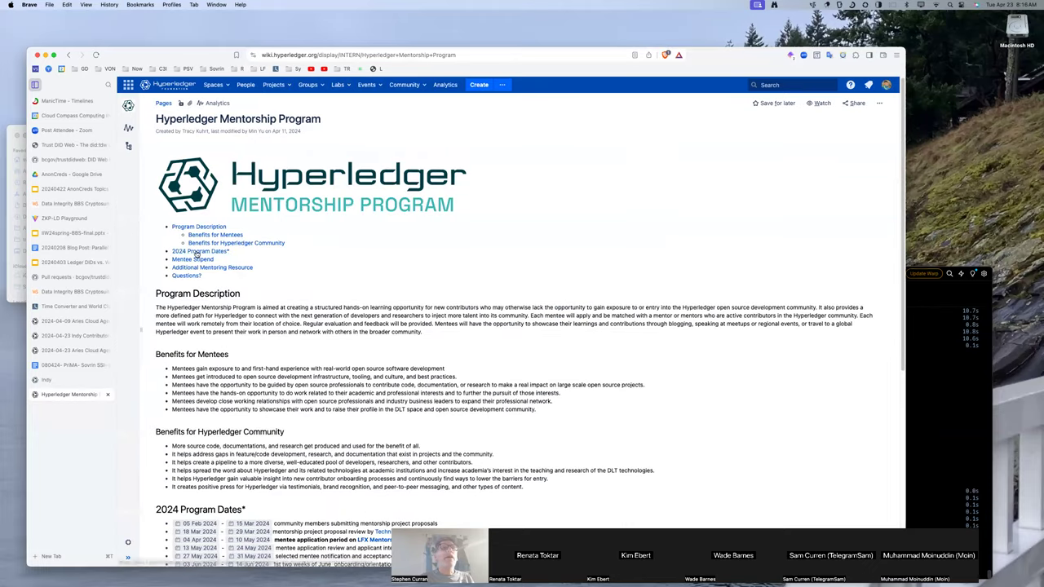
click(196, 252)
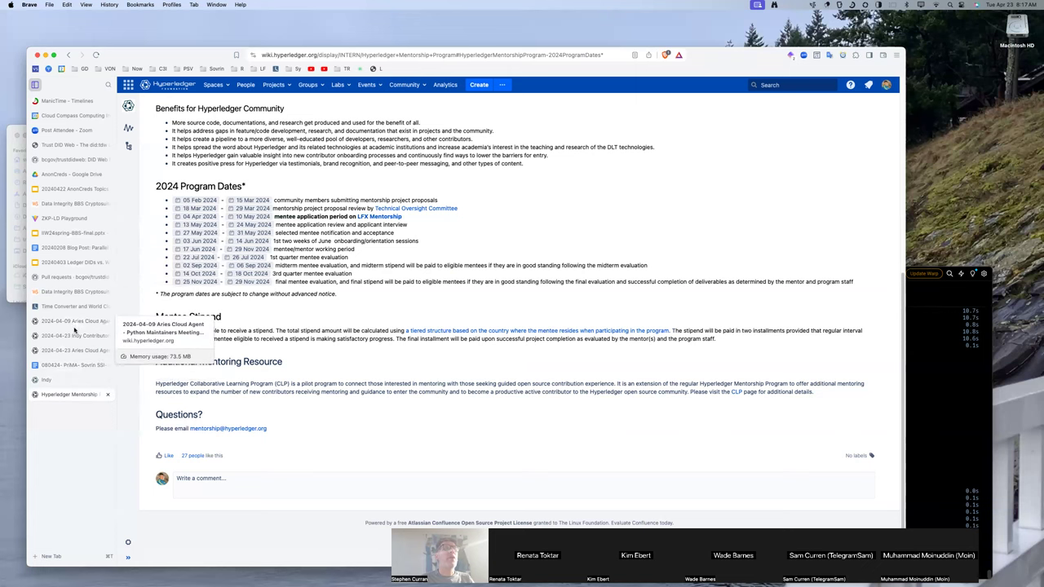
click(73, 336)
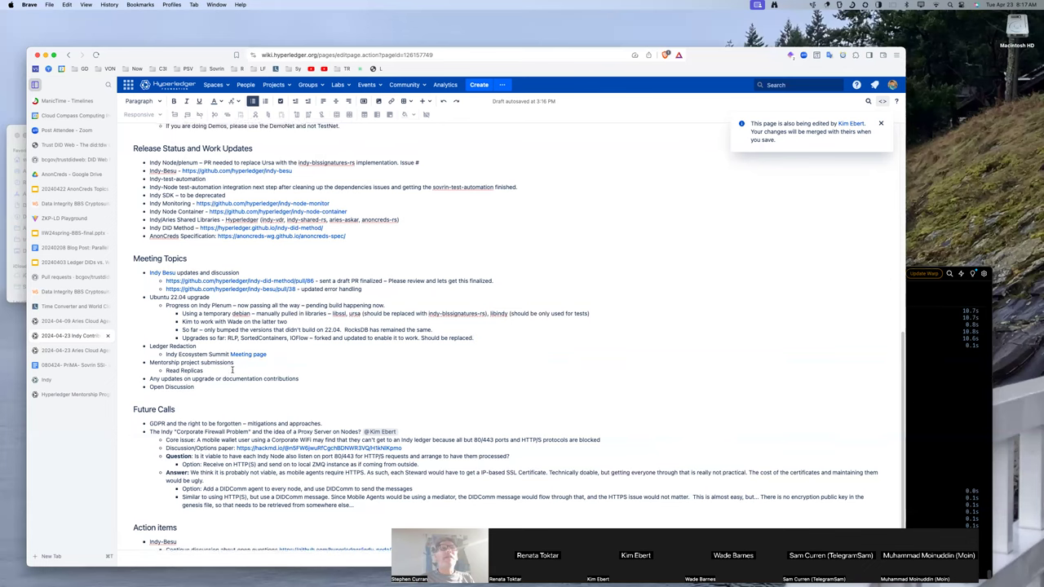
scroll(233, 370, up, 2)
scroll(232, 371, up, 1)
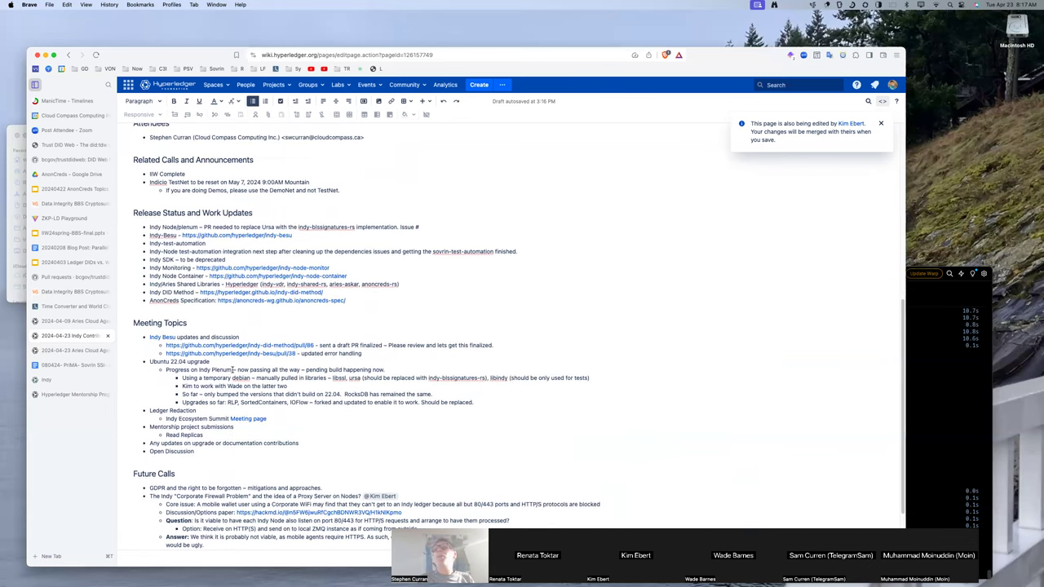
scroll(233, 370, down, 3)
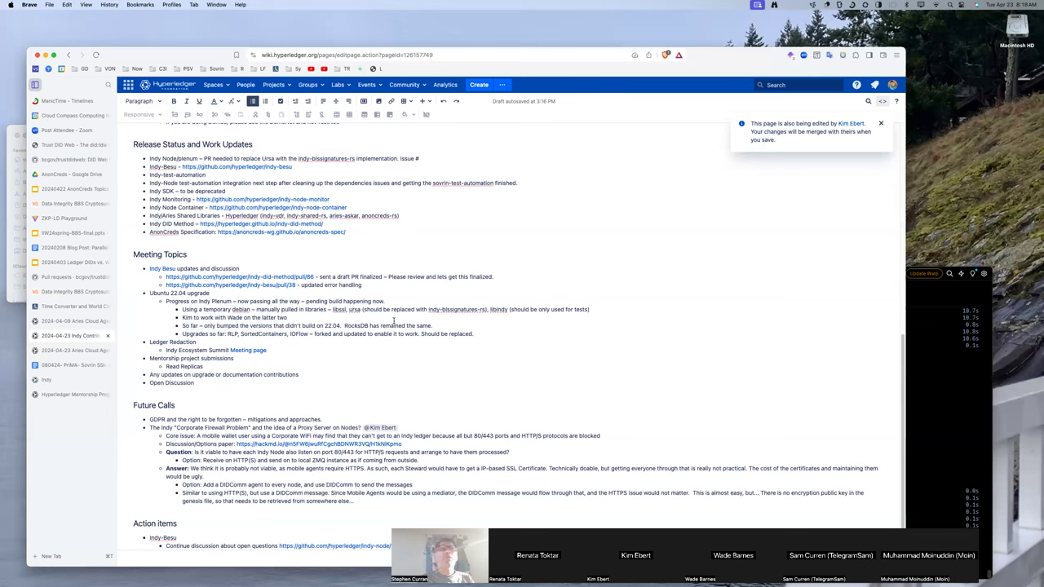
Add a sub-bullet 'Testing and deprecating the Token Plugins' under the upgrade contributions item.
click(308, 374)
key(Return)
key(Tab)
text(Testing and deprecating the Token PLlugins)
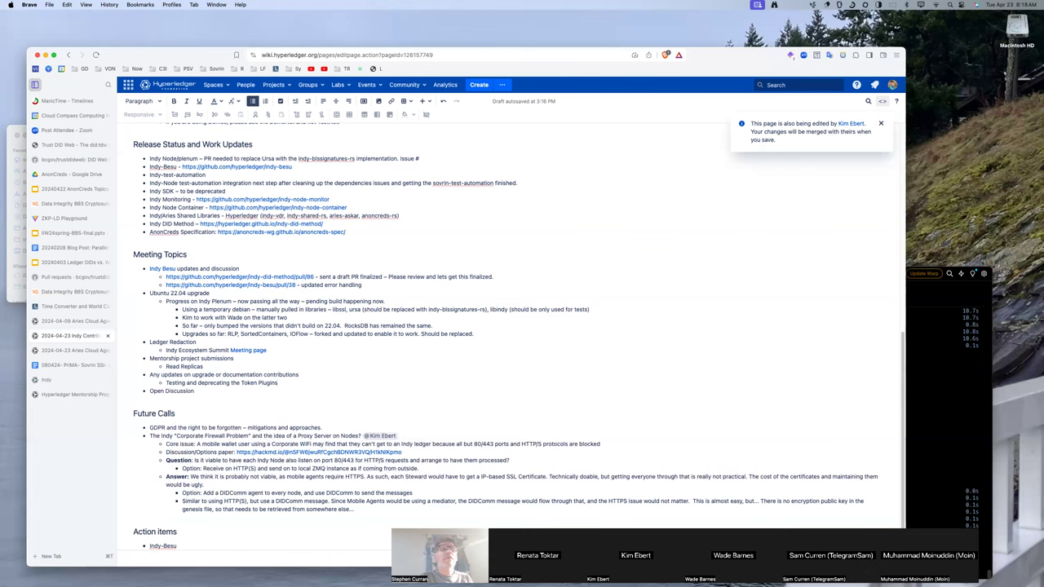
Add the sub-bullet 'CANdy updates happening – scripts are tested'.
key(Return)
text(CANdy)
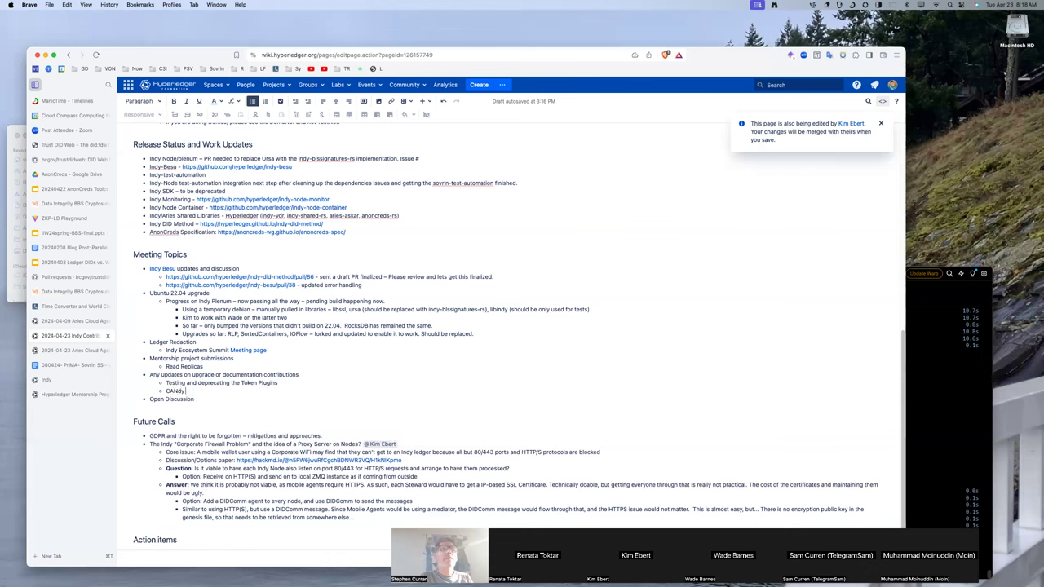
text( updates happening – scripts are tested)
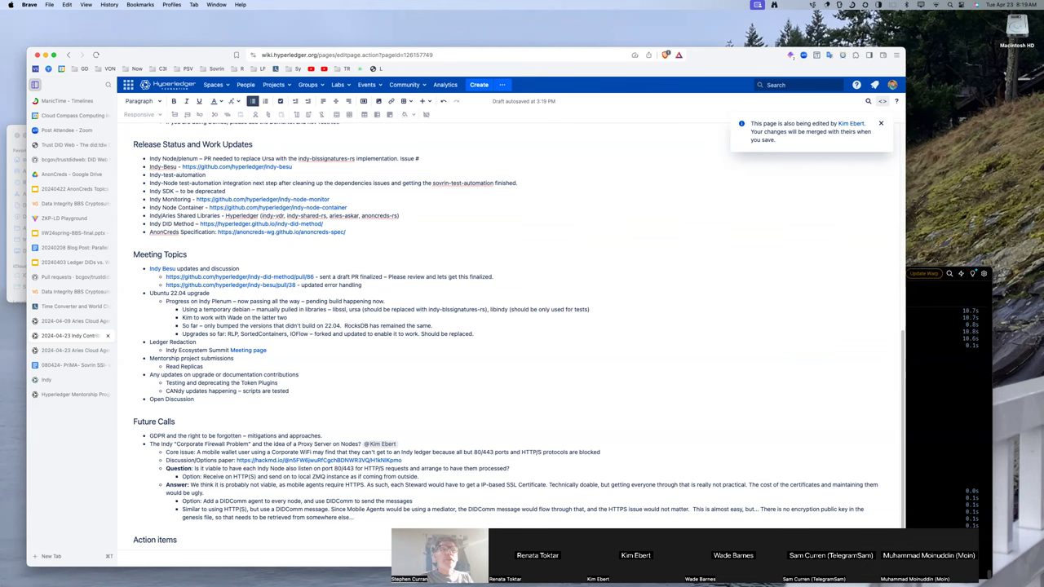
Add sub-bullets for the 'vanilla' Indy goal on all networks and Sovrin upgrade scheduling.
key(Return)
text(Goal is)
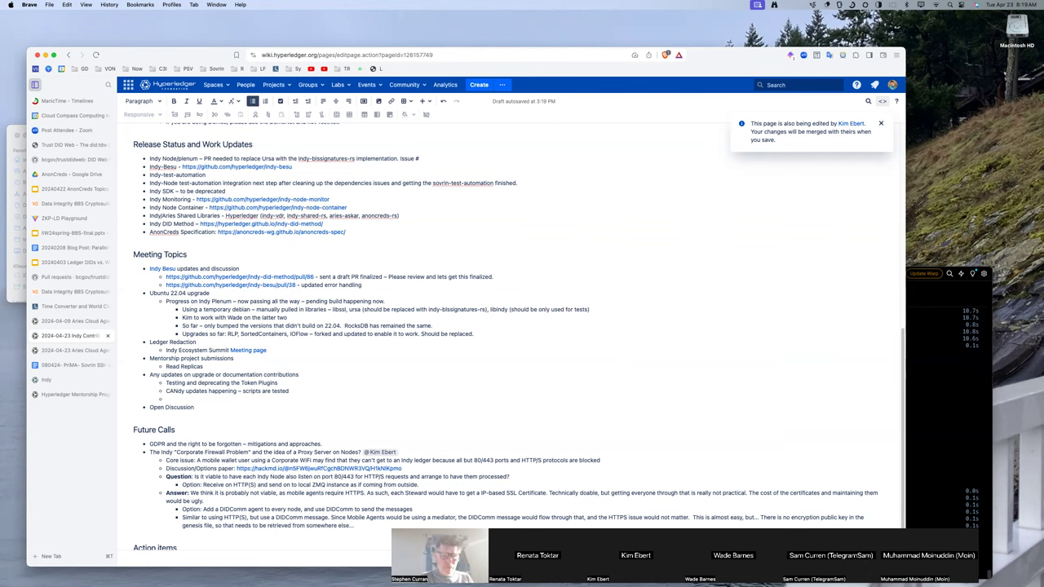
text( to ha)
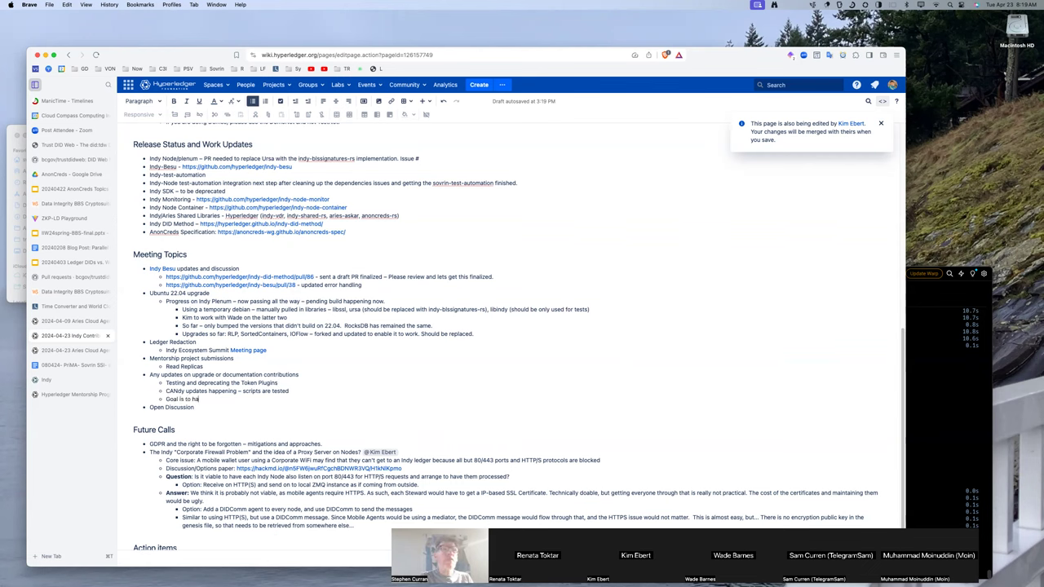
text(ve a "vanilla" version of Indy on all the)
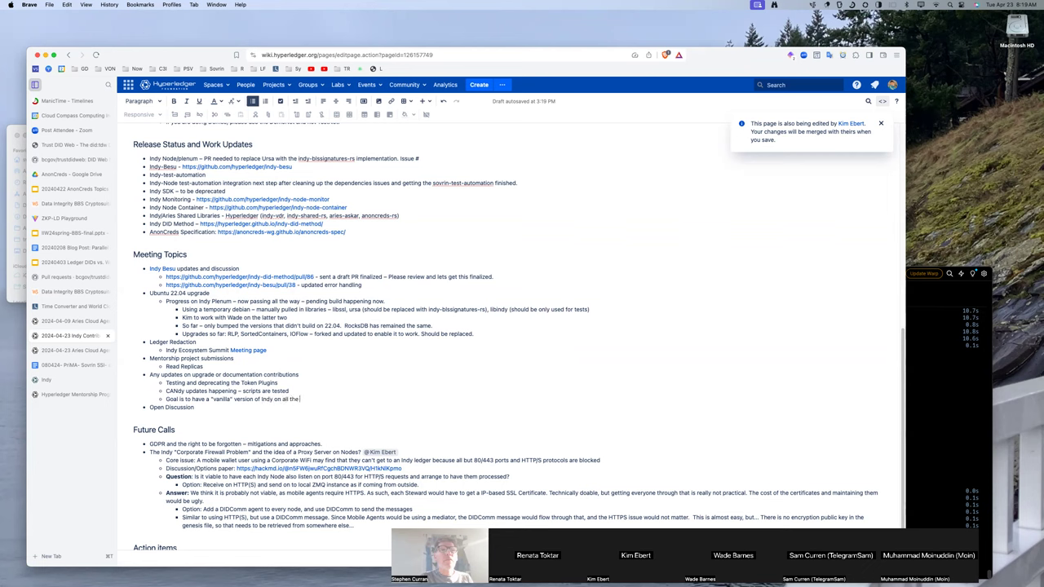
text( networks.)
key(Return)
text(Sovrin – upgrades are being)
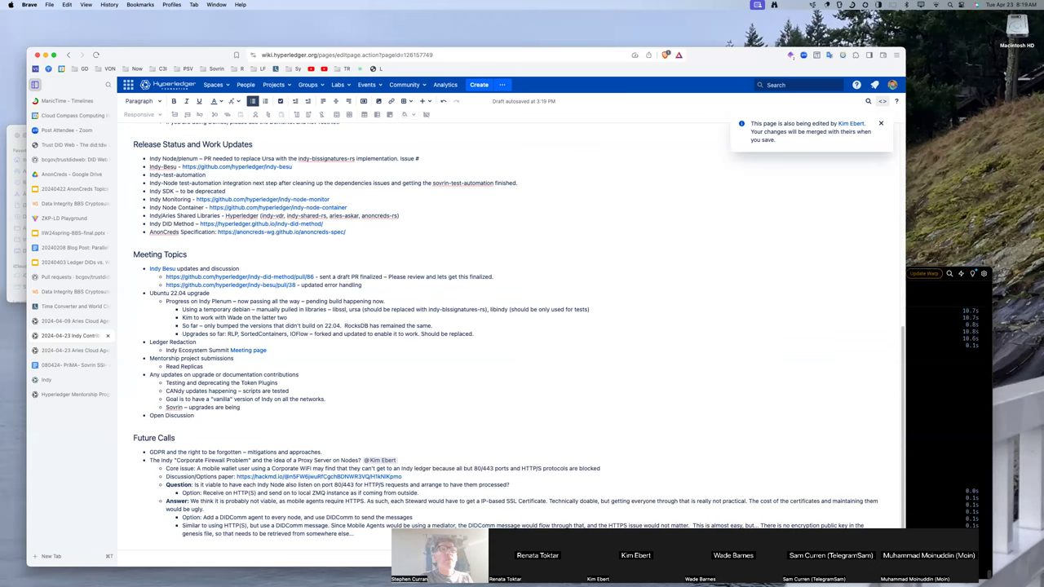
text( scheduled for upgrades.)
scroll(168, 344, down, 2)
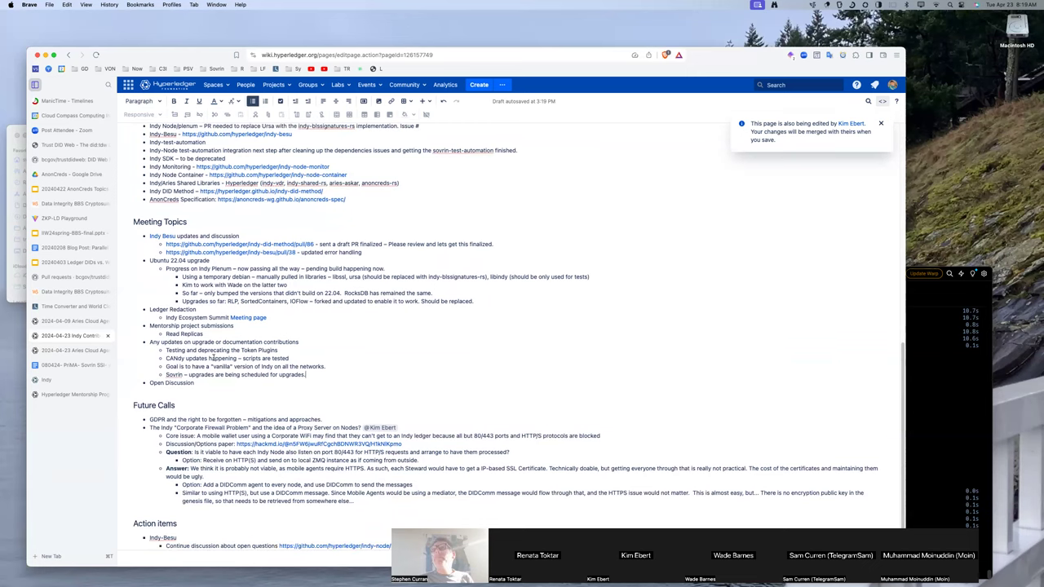
scroll(253, 317, up, 5)
scroll(253, 318, up, 4)
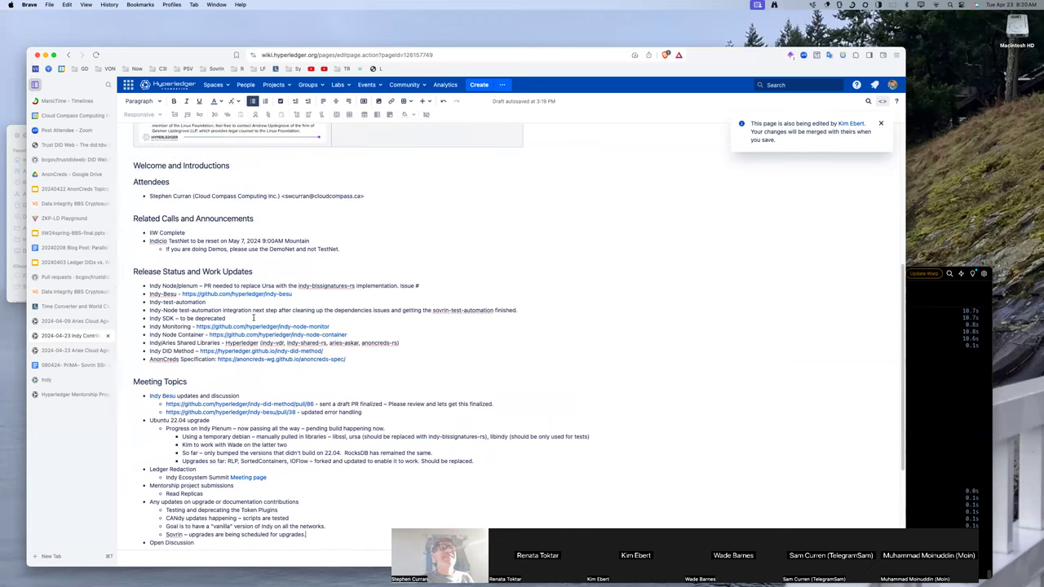
scroll(252, 318, down, 2)
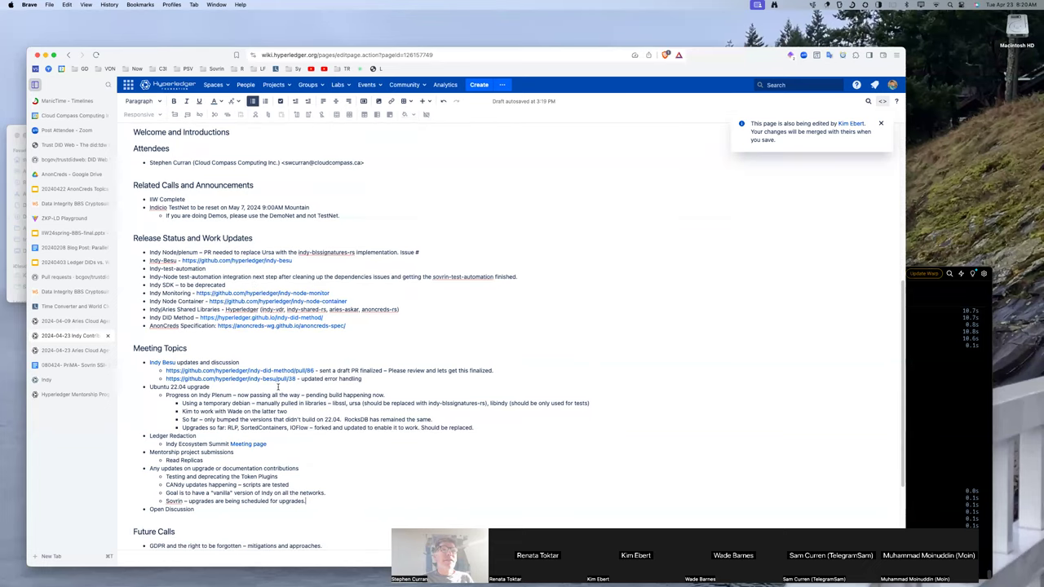
scroll(278, 351, down, 2)
scroll(276, 387, up, 2)
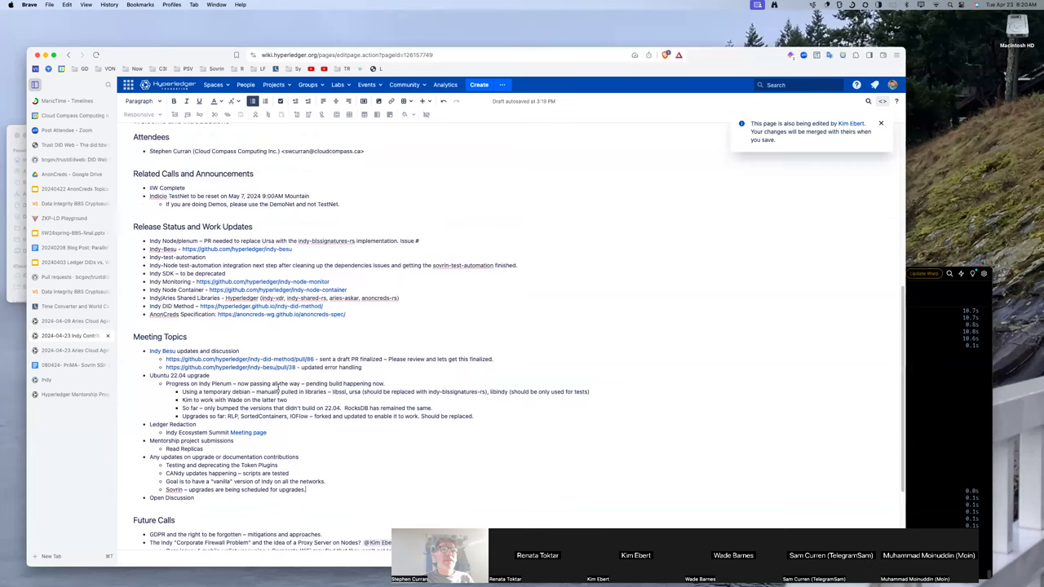
scroll(277, 386, up, 3)
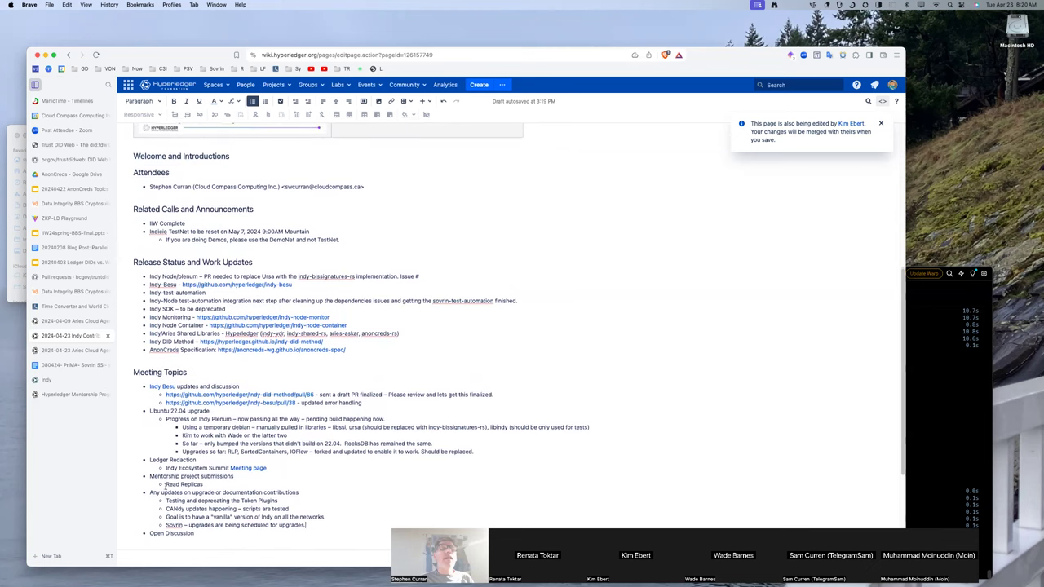
scroll(164, 485, down, 1)
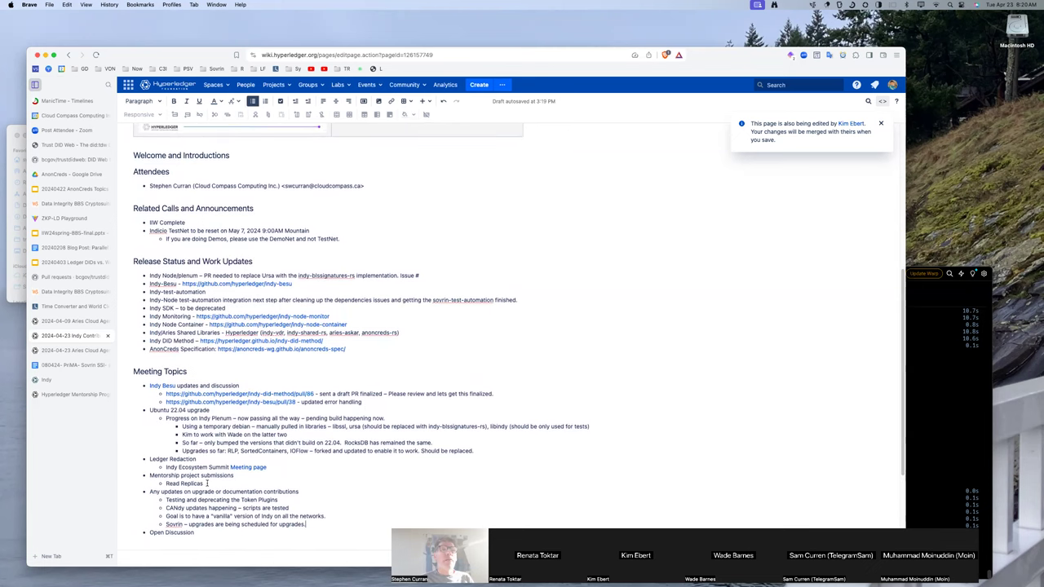